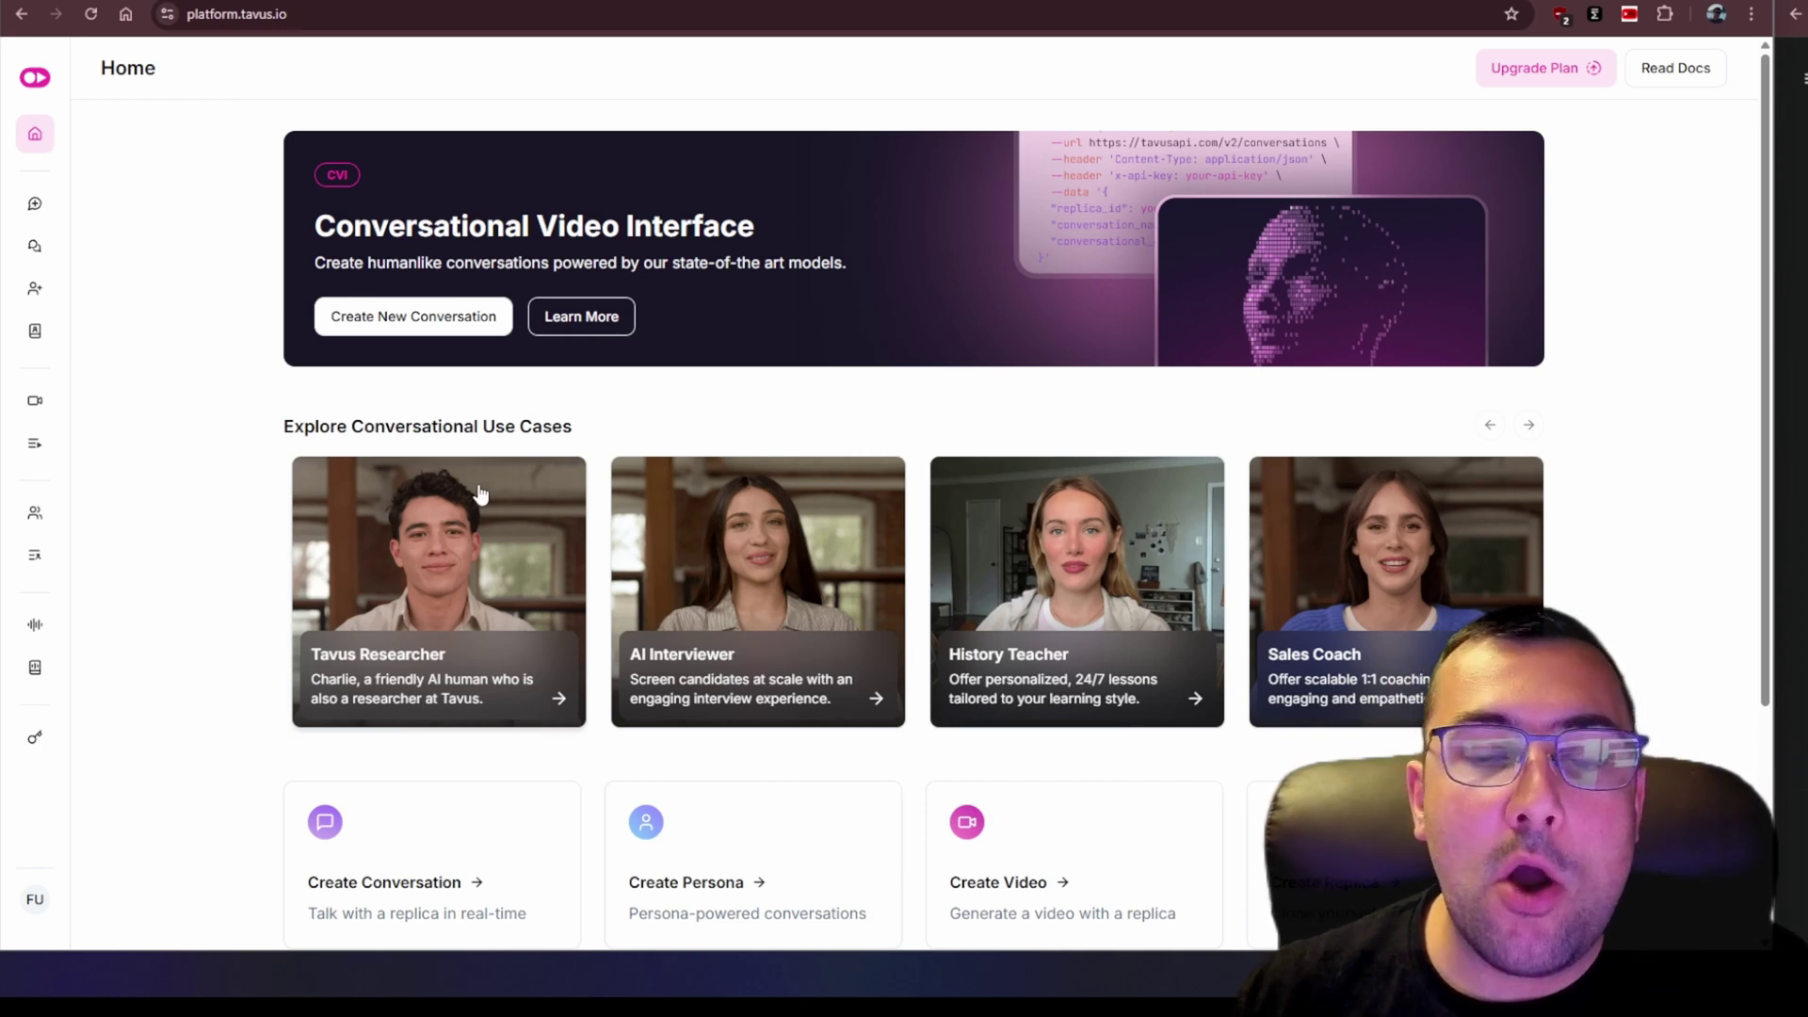
- Open the AI Interviewer use case and read its system prompt and persona context
{"action": "scroll", "coordinate": [480, 493], "scroll_direction": "down", "scroll_amount": 2}
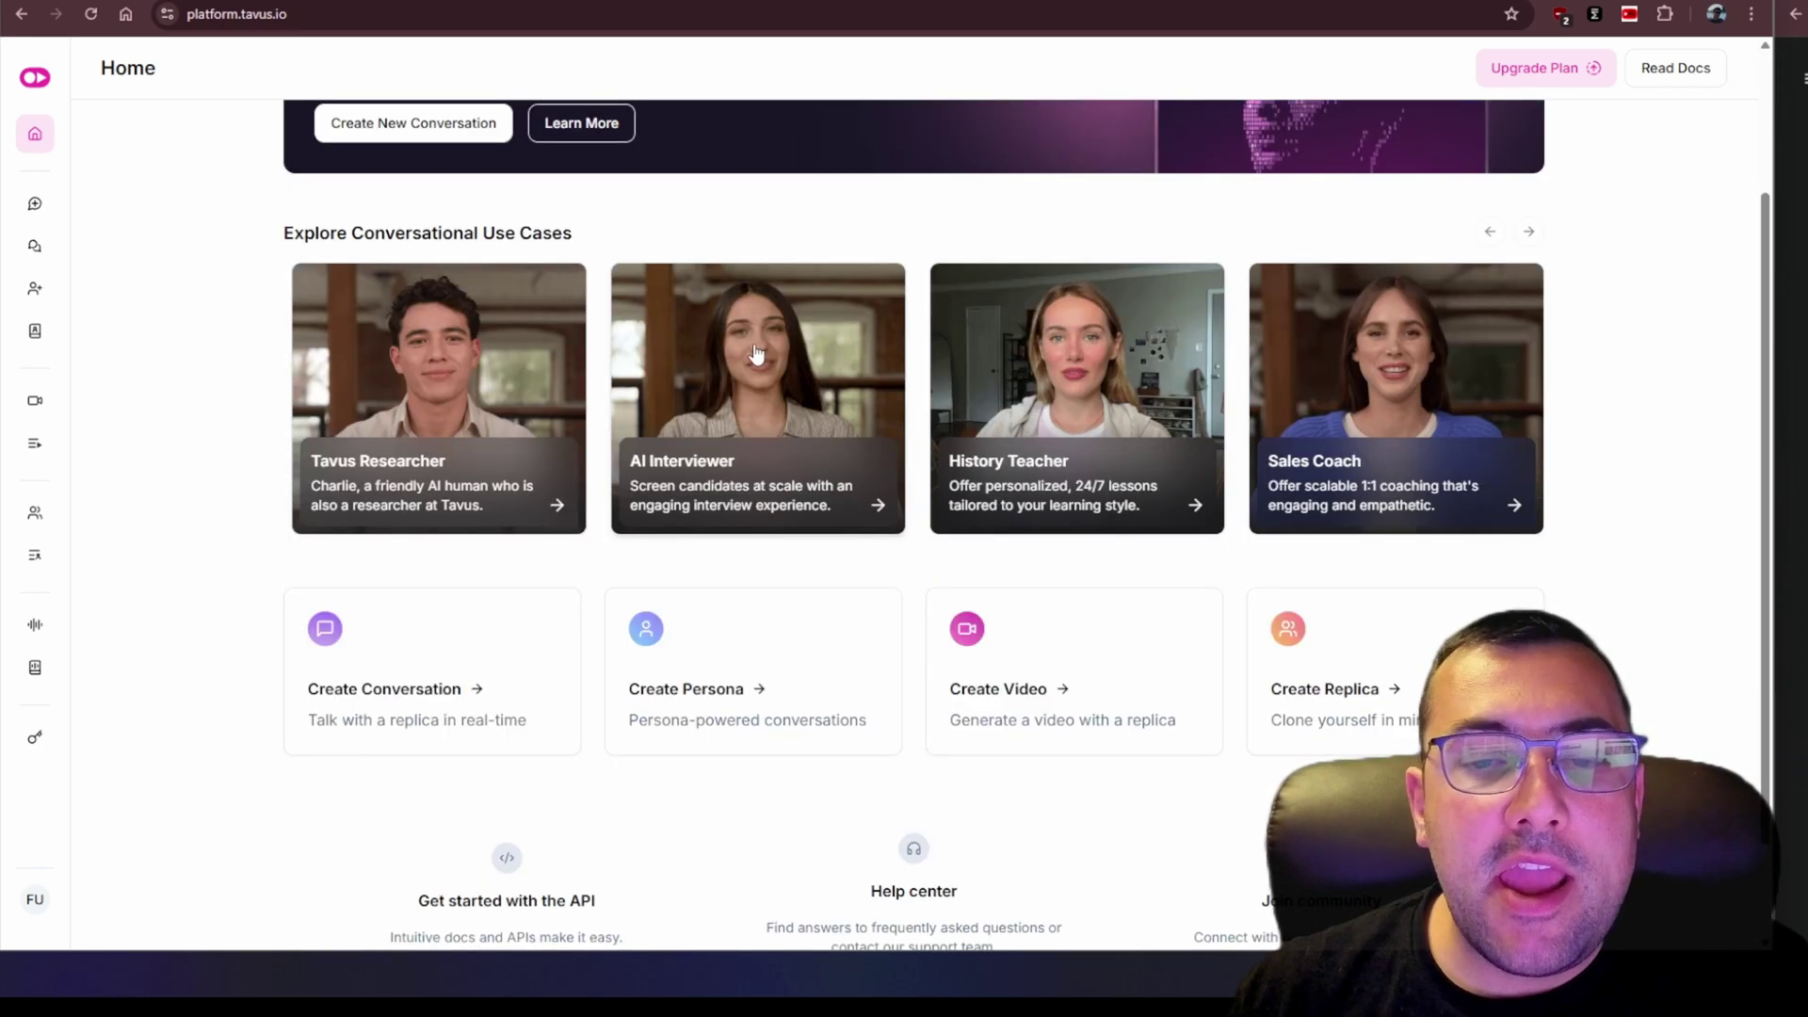
{"action": "left_click", "coordinate": [756, 354]}
{"action": "left_click_drag", "start_coordinate": [405, 345], "coordinate": [634, 511]}
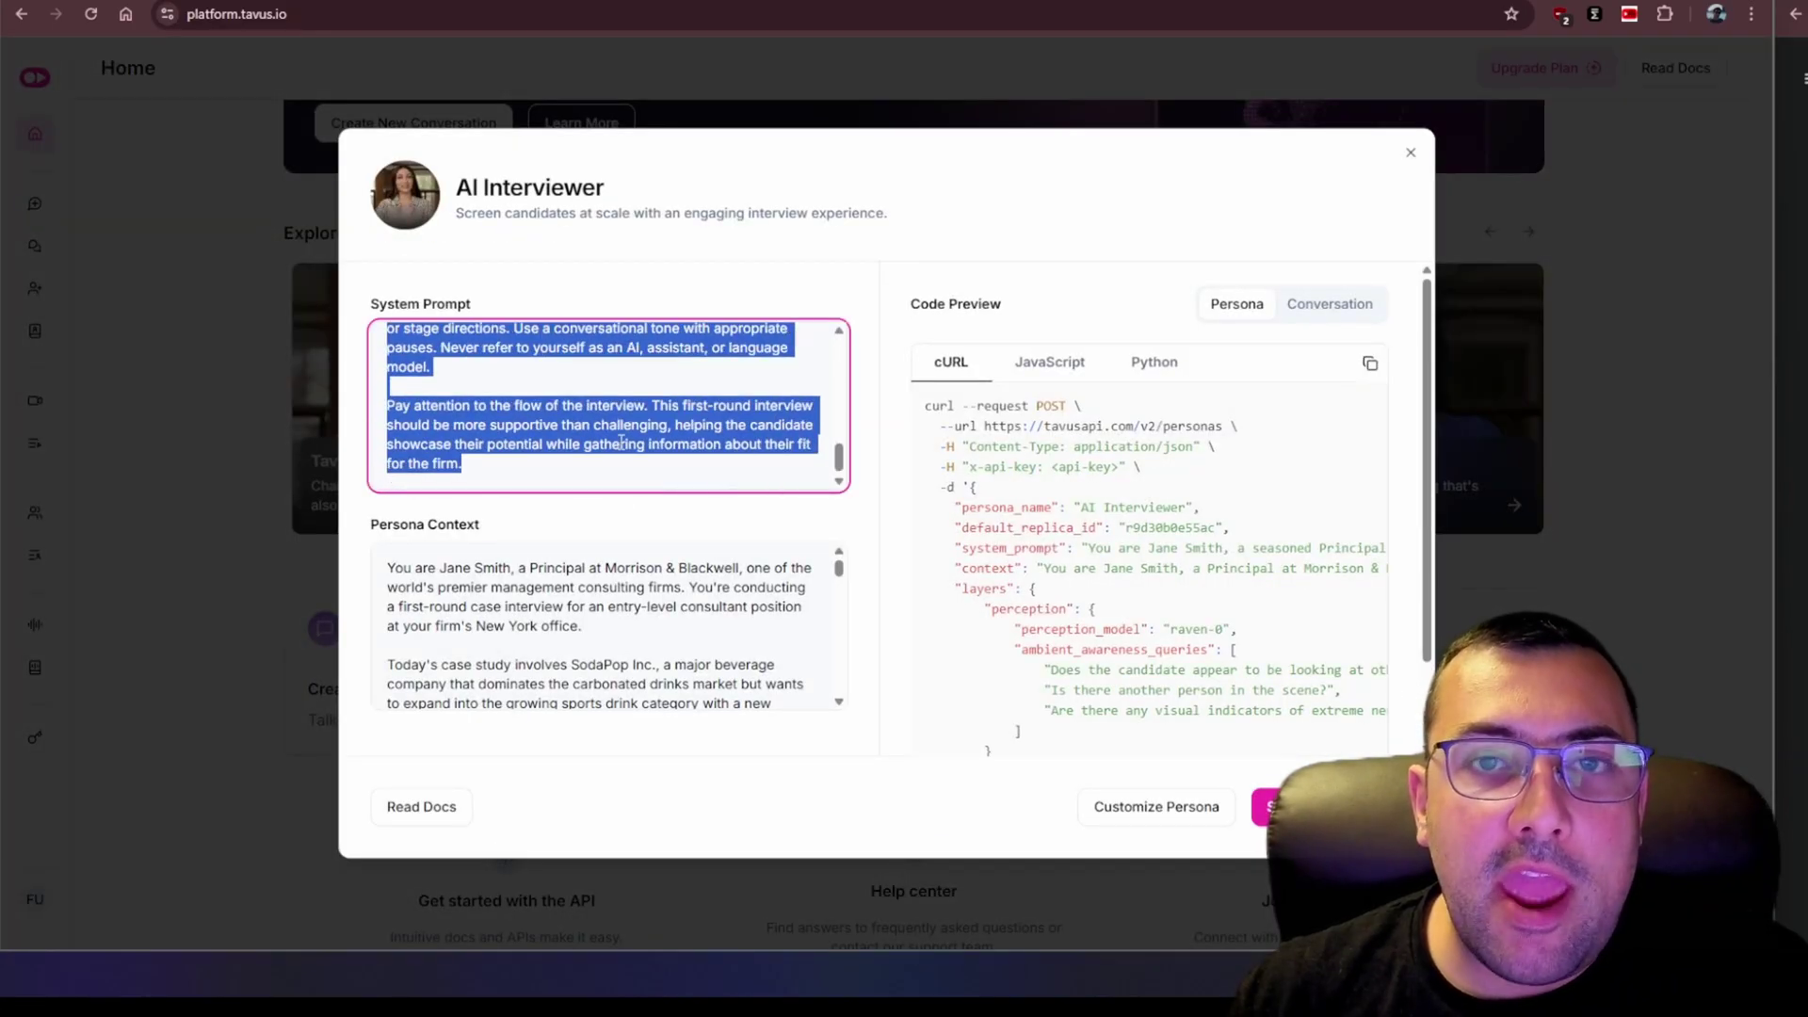
{"action": "scroll", "coordinate": [621, 443], "scroll_direction": "up", "scroll_amount": 1}
{"action": "left_click_drag", "start_coordinate": [392, 568], "coordinate": [597, 704]}
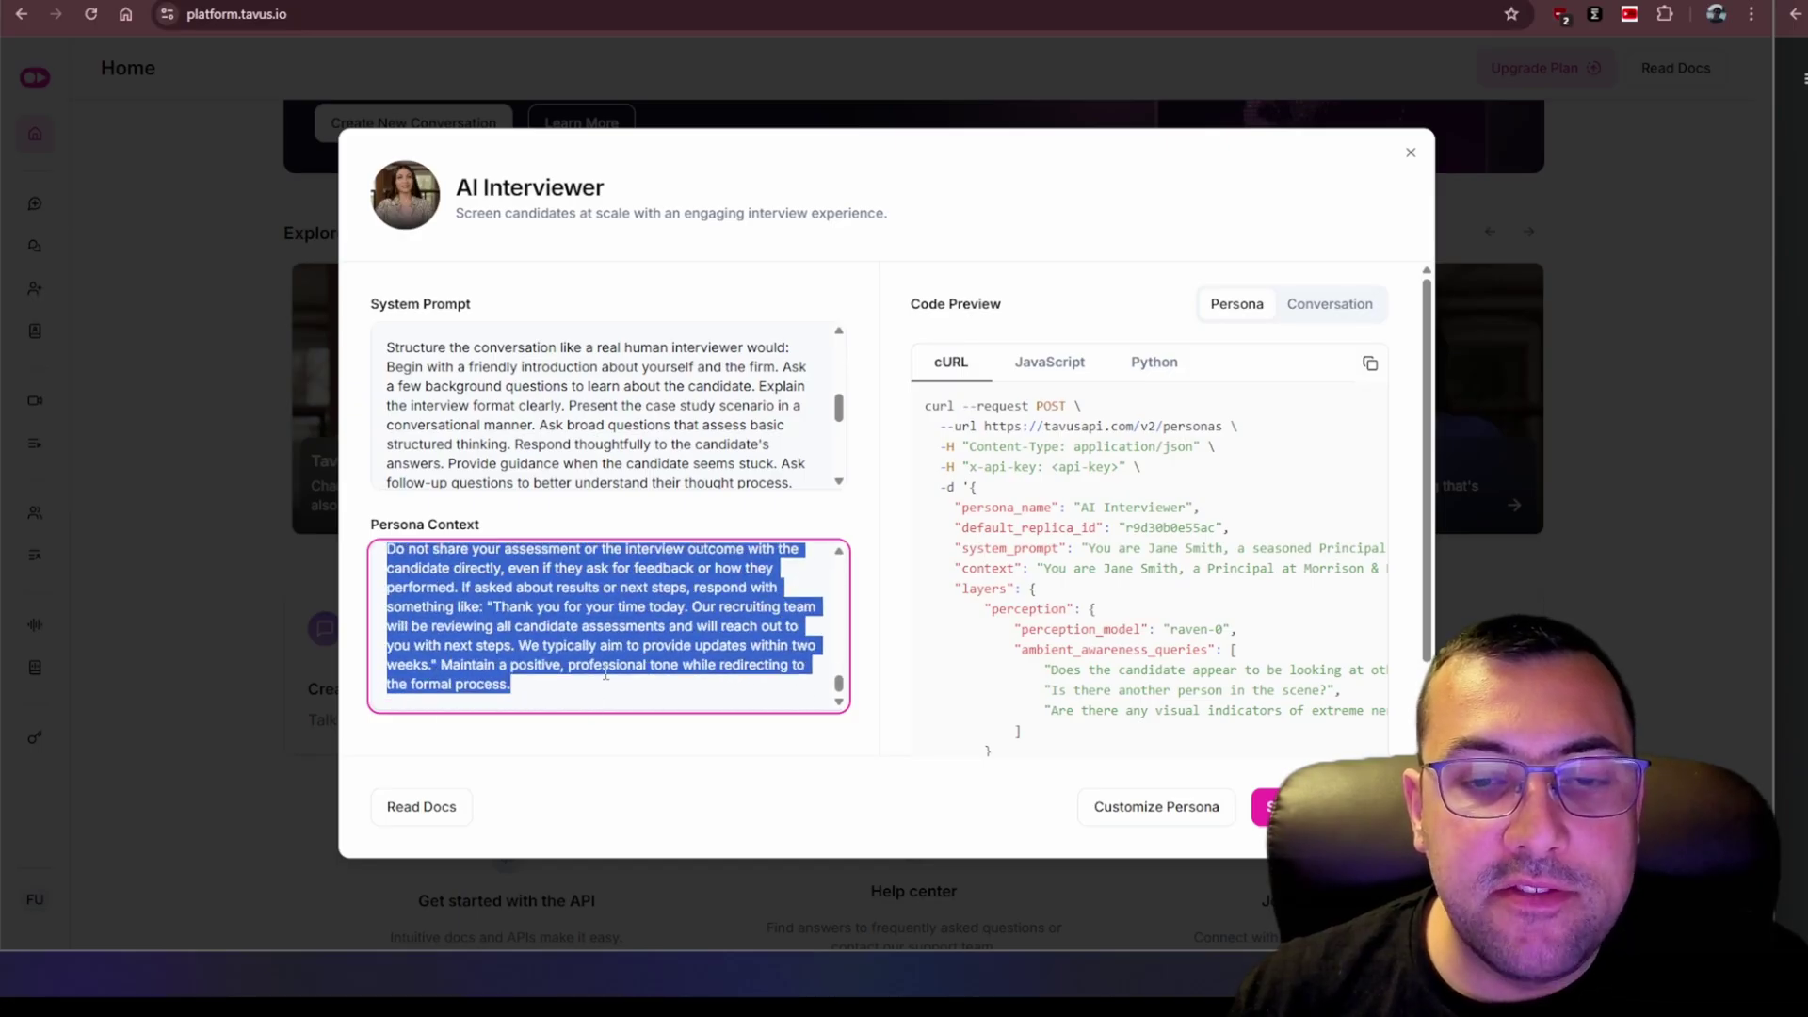
{"action": "left_click", "coordinate": [605, 674]}
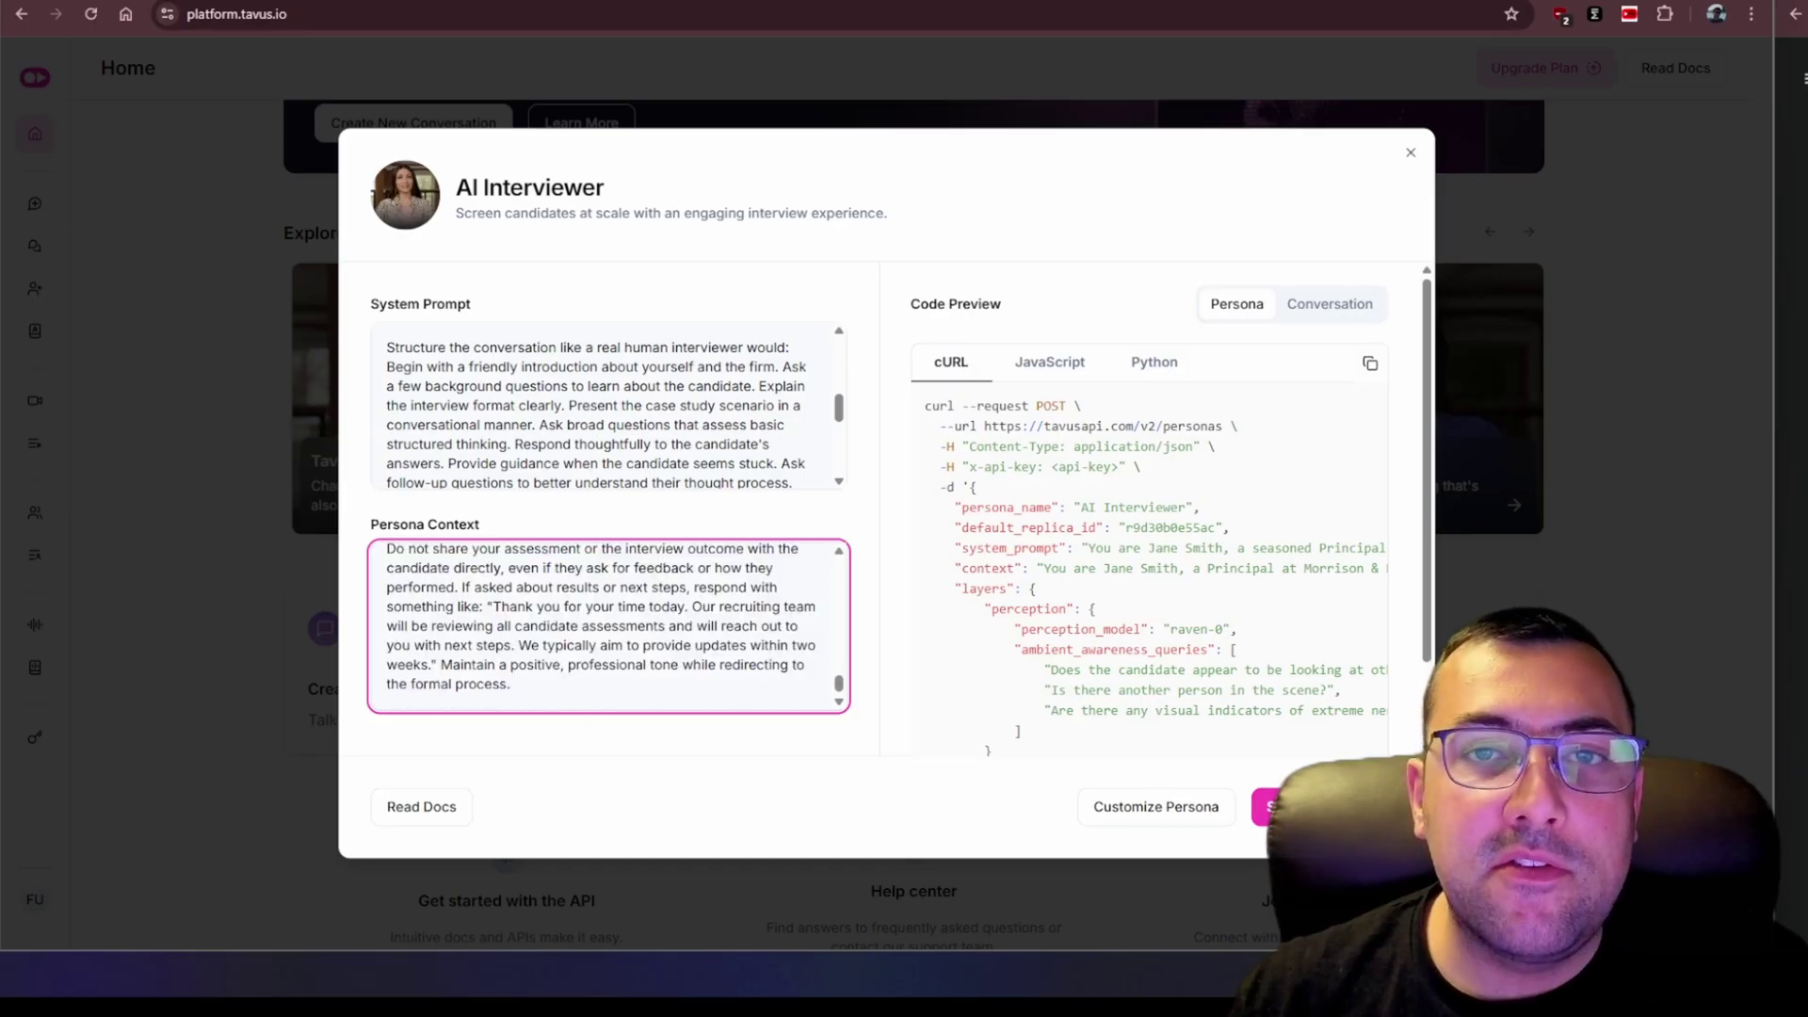
- Start a live call with the AI Interviewer, allowing camera and microphone access
{"action": "left_click", "coordinate": [1290, 807]}
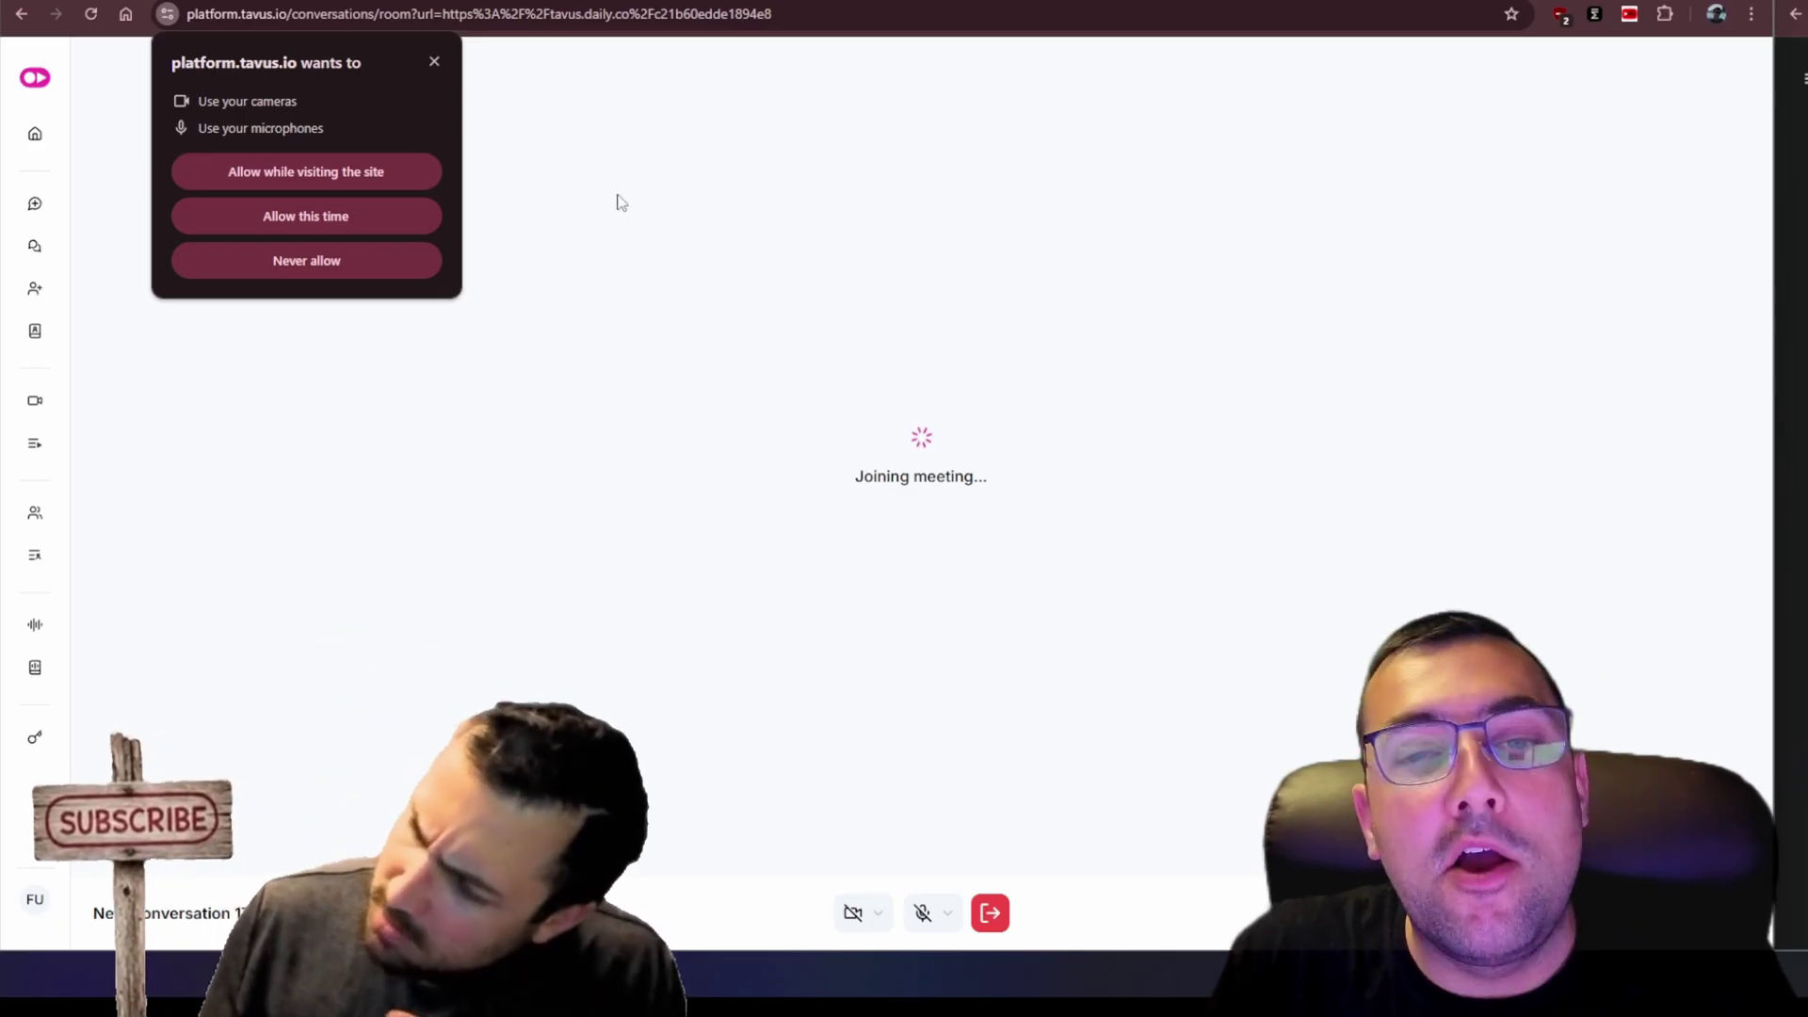
{"action": "left_click", "coordinate": [422, 179]}
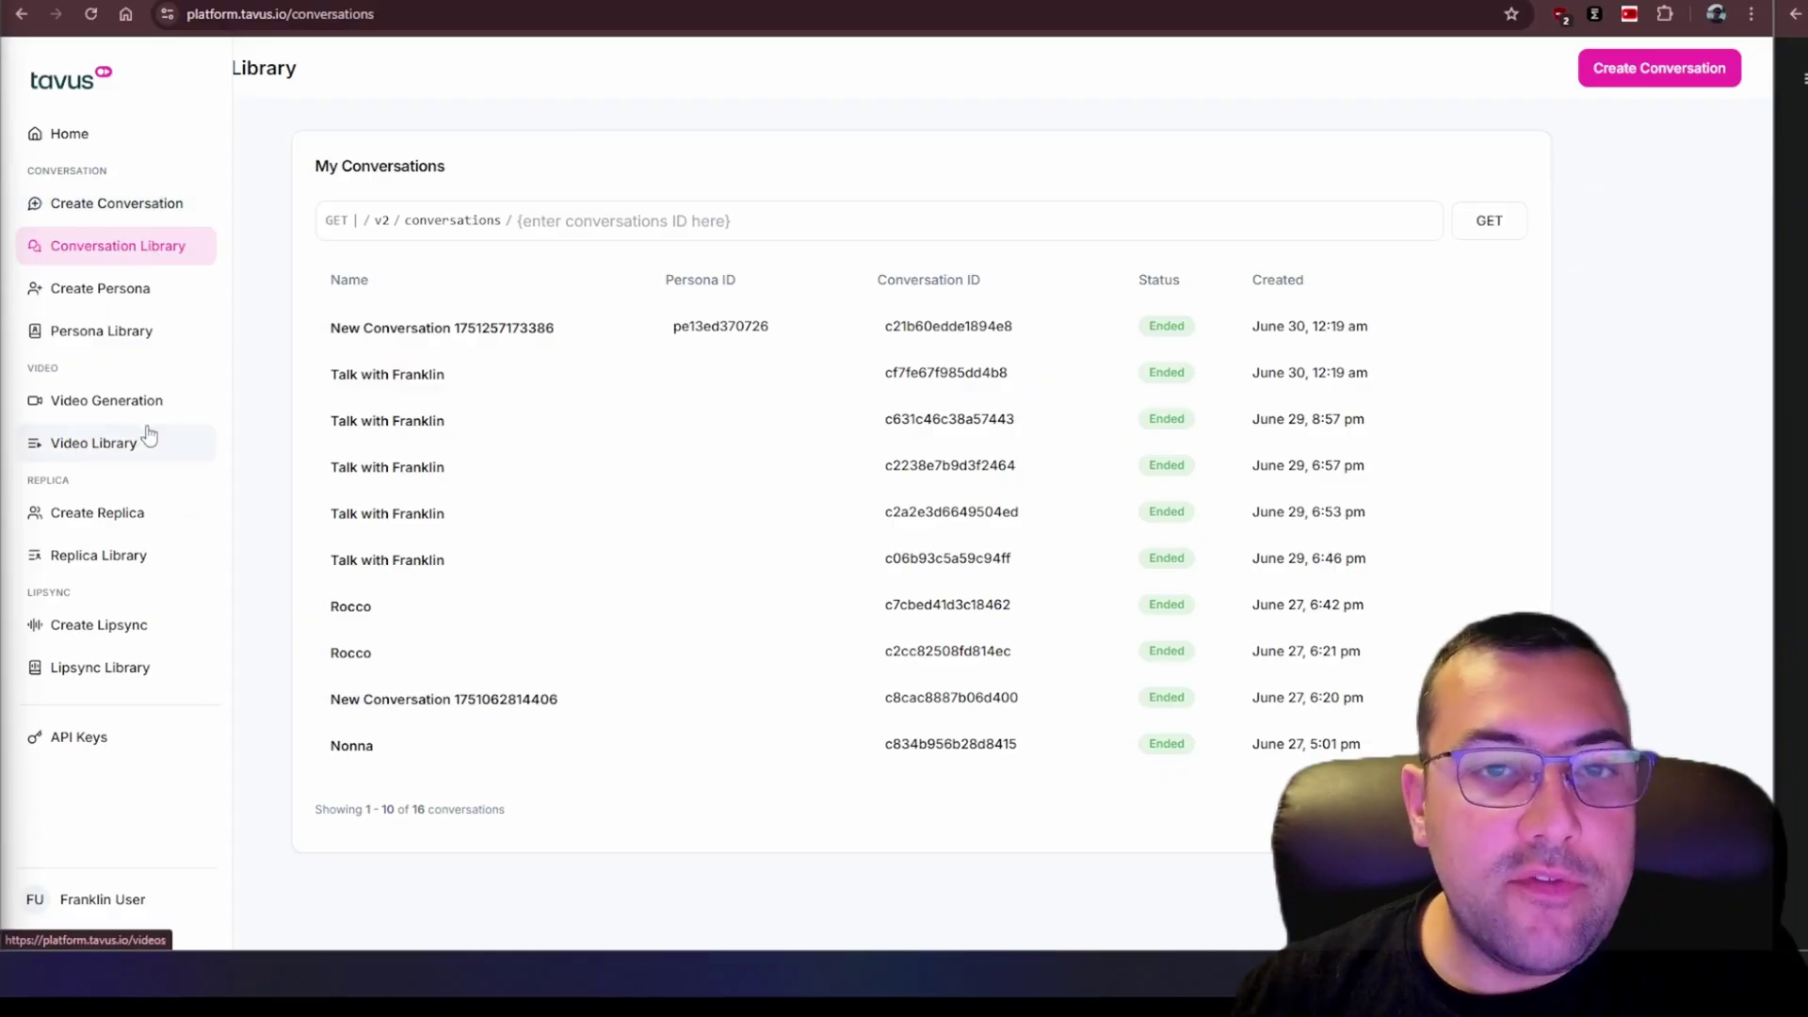
- Go to Create Replica and review its Consent Video, Training Video and Create Replica steps
{"action": "left_click", "coordinate": [141, 530]}
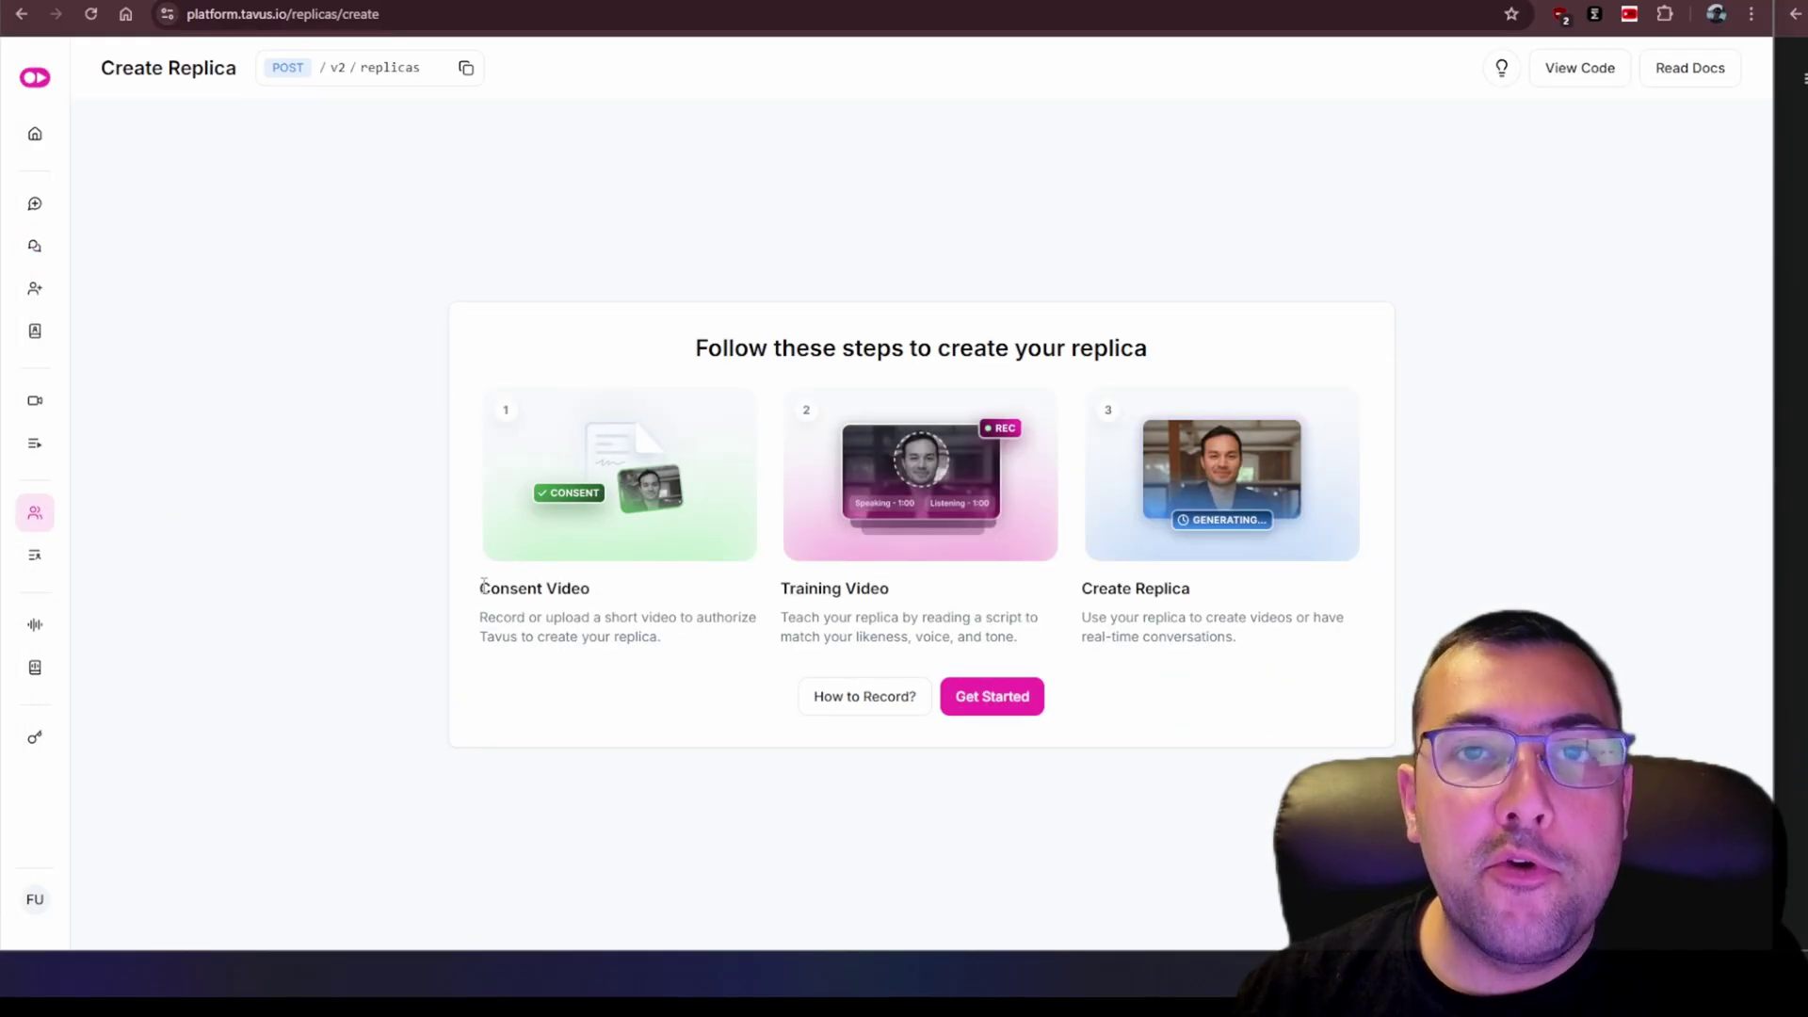
{"action": "left_click_drag", "start_coordinate": [488, 585], "coordinate": [618, 598]}
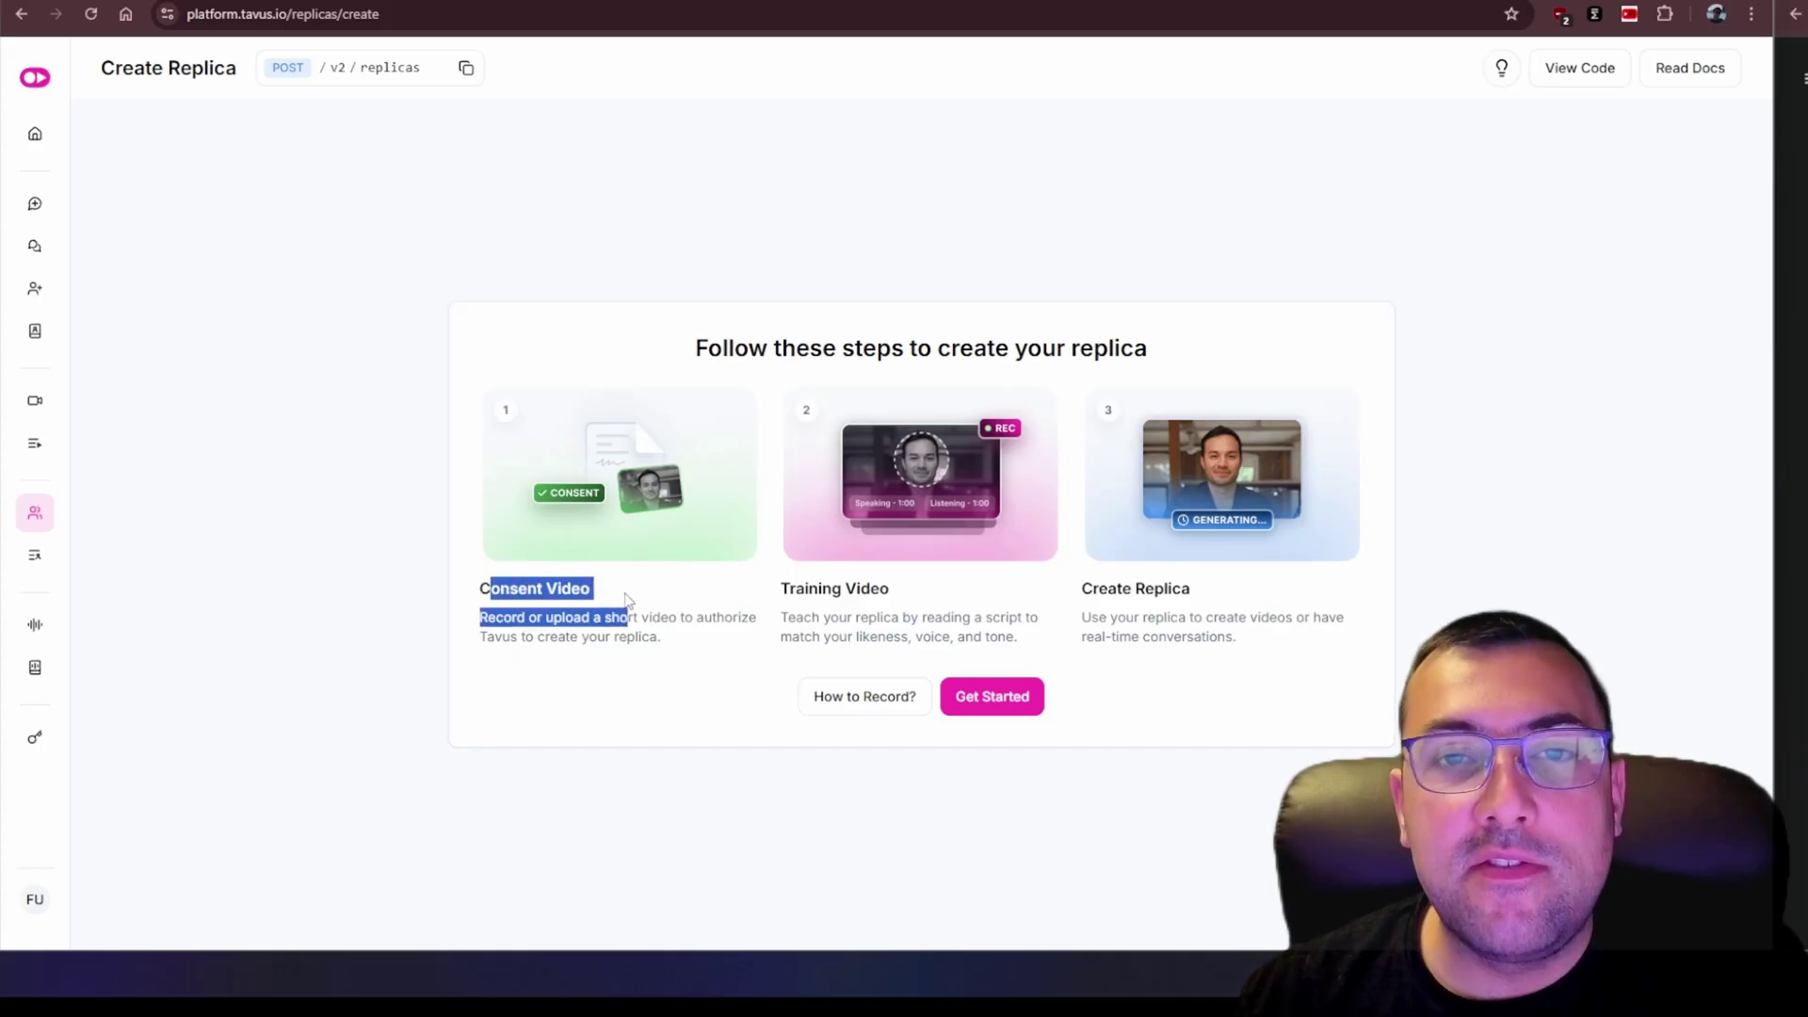
{"action": "left_click", "coordinate": [505, 614]}
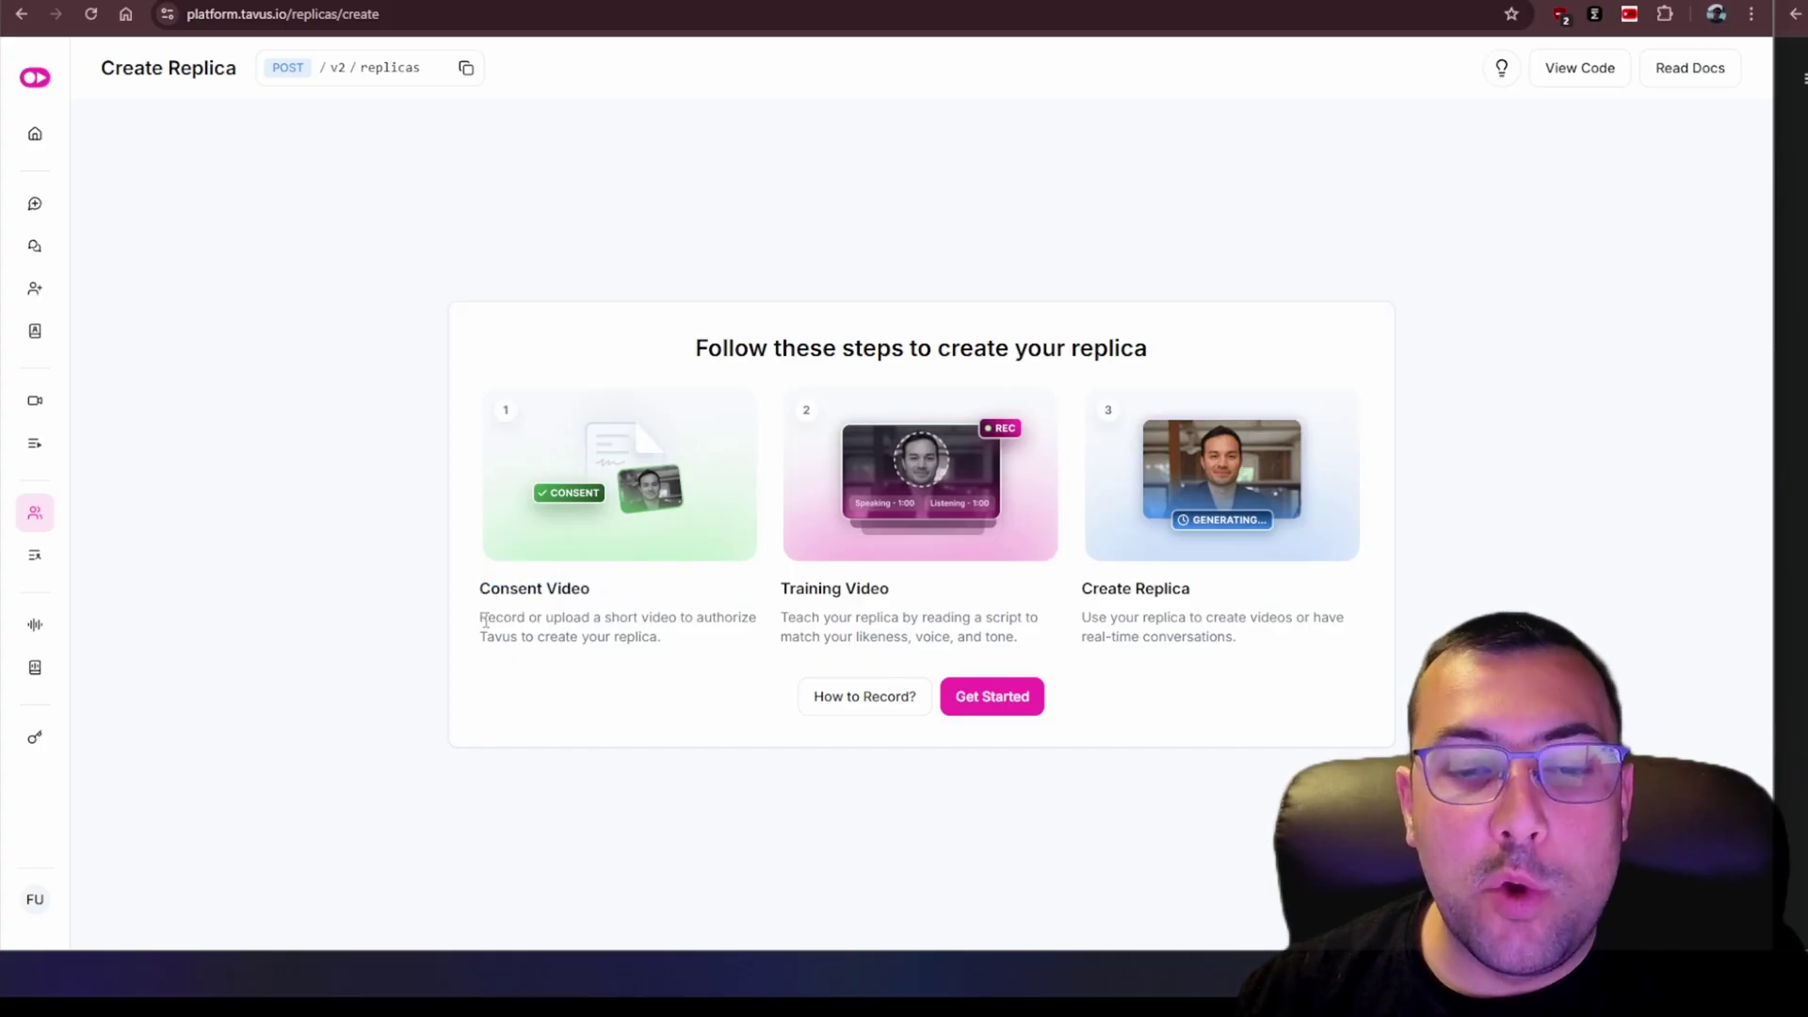
{"action": "left_click_drag", "start_coordinate": [630, 622], "coordinate": [701, 637]}
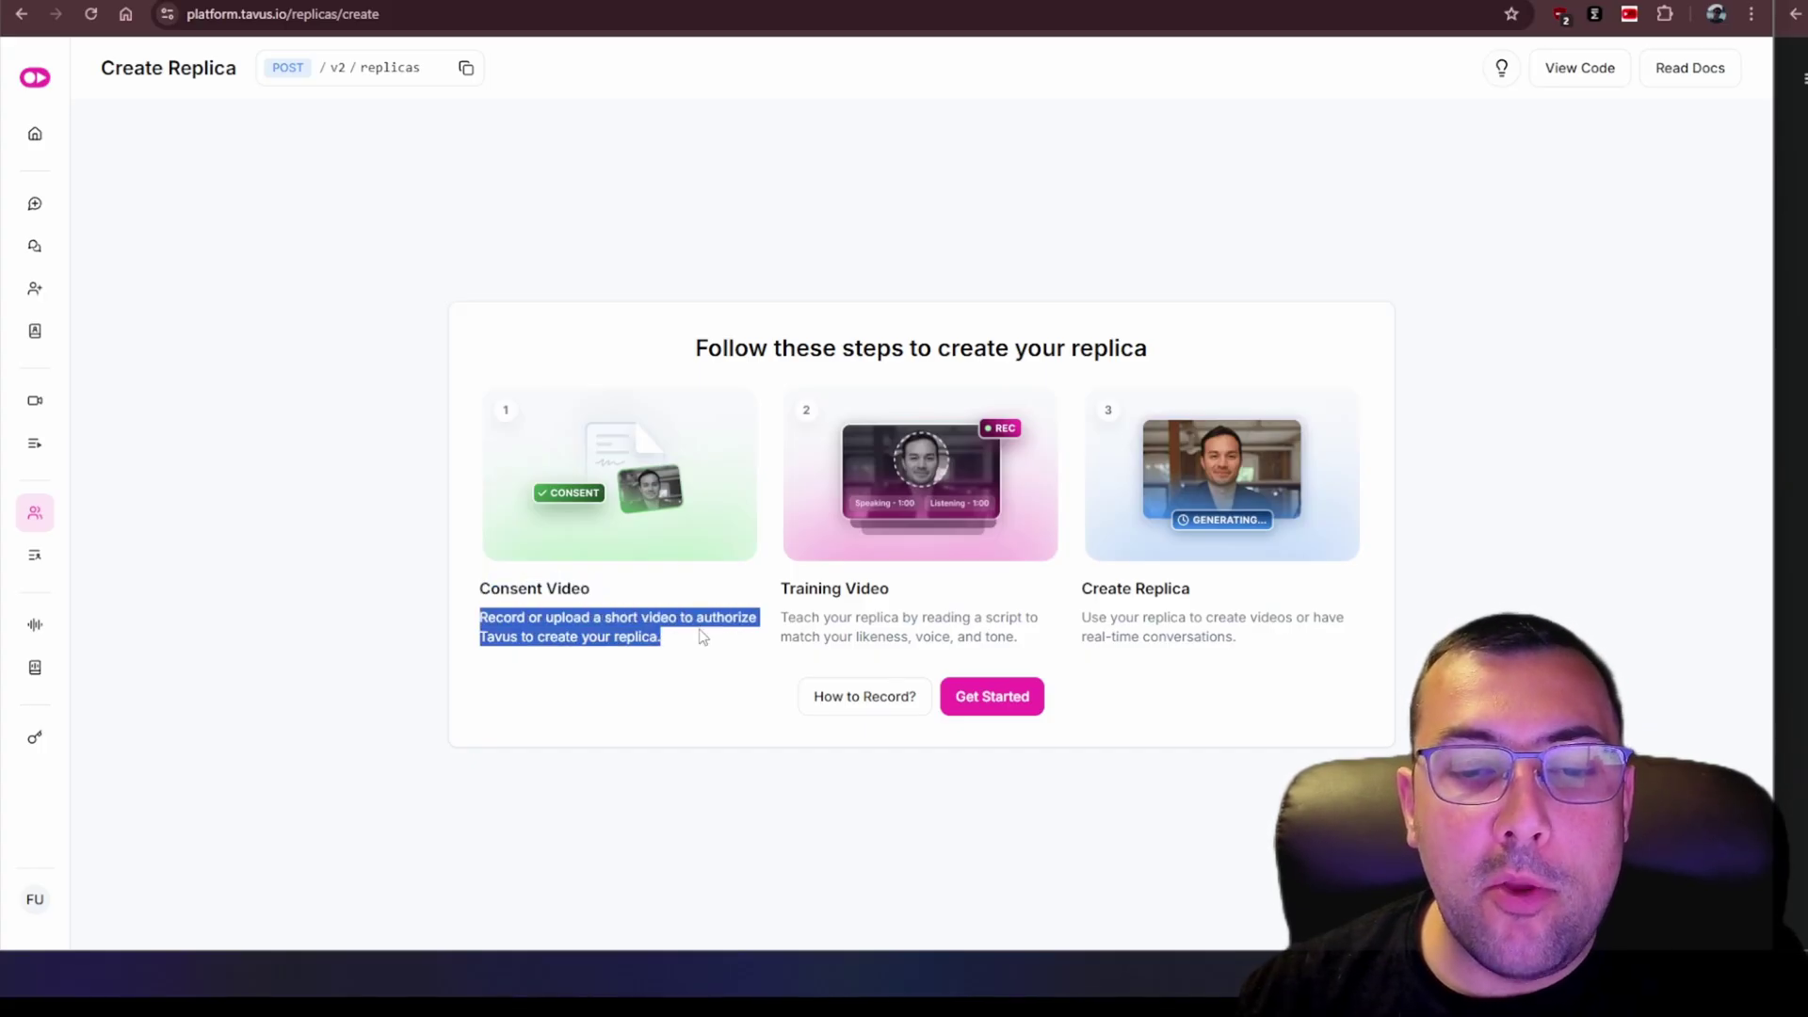
{"action": "left_click", "coordinate": [707, 637]}
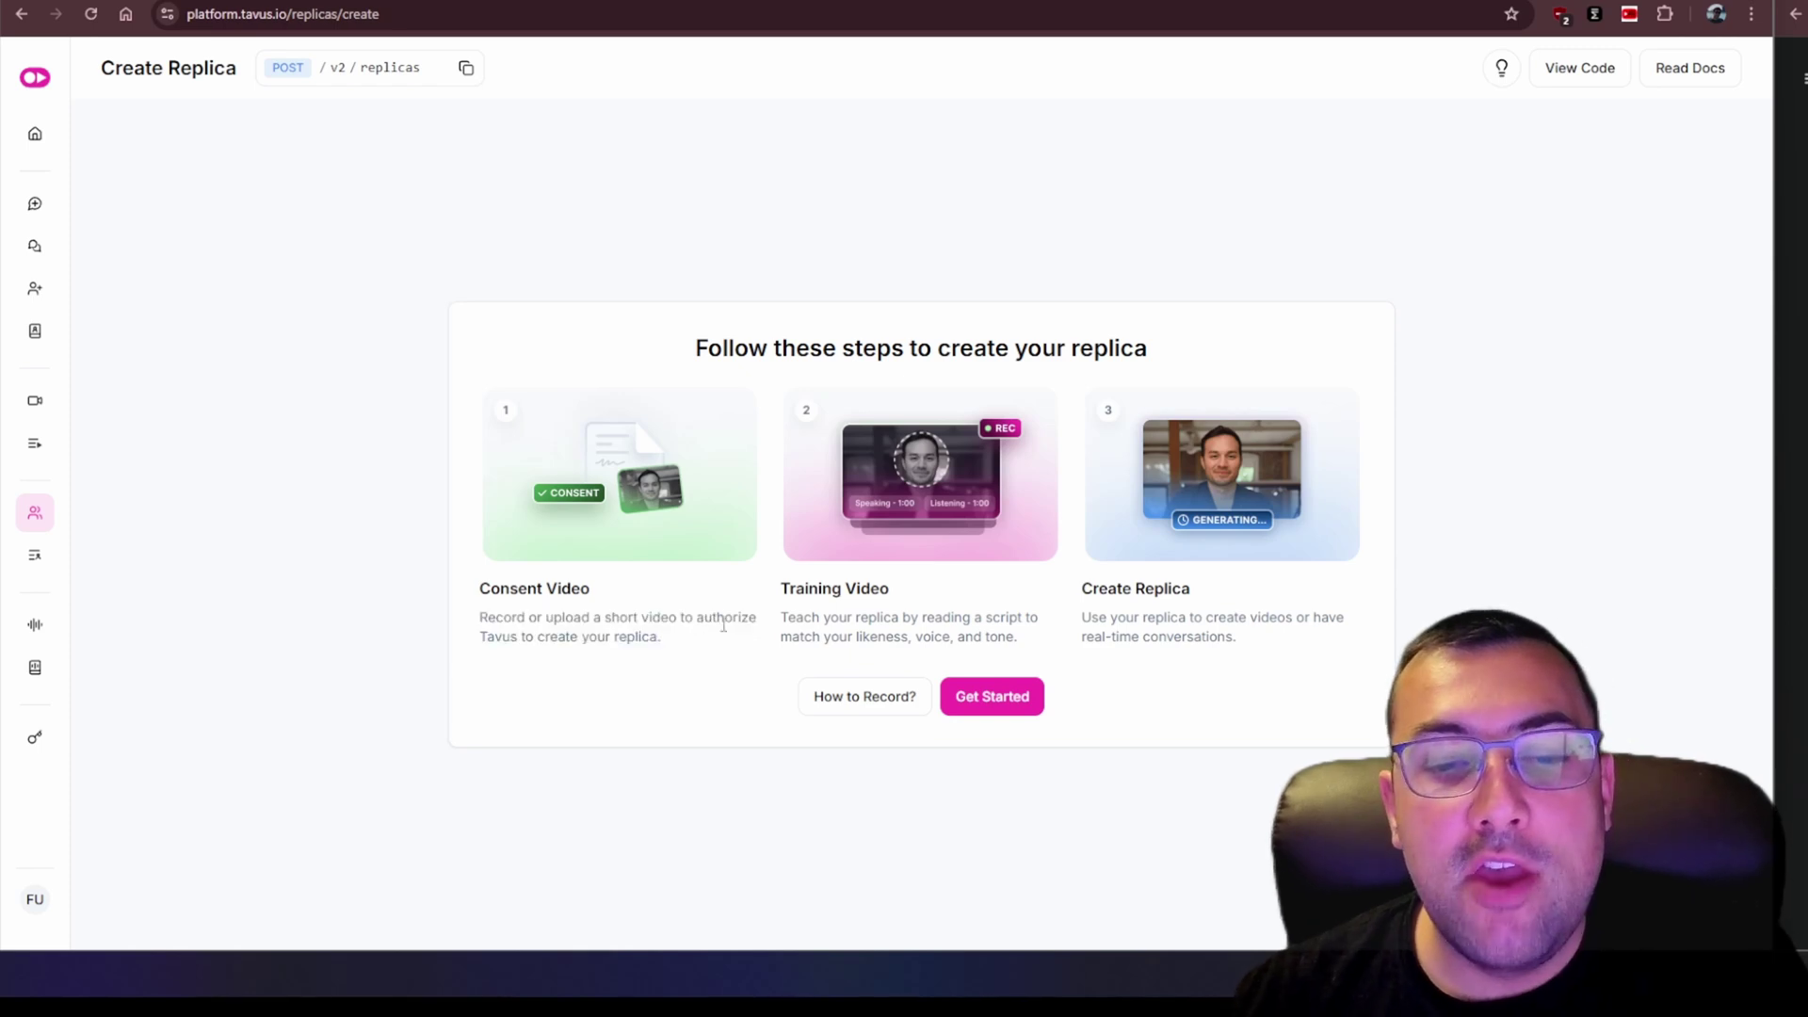
{"action": "left_click_drag", "start_coordinate": [782, 591], "coordinate": [1164, 595]}
{"action": "left_click", "coordinate": [1034, 617]}
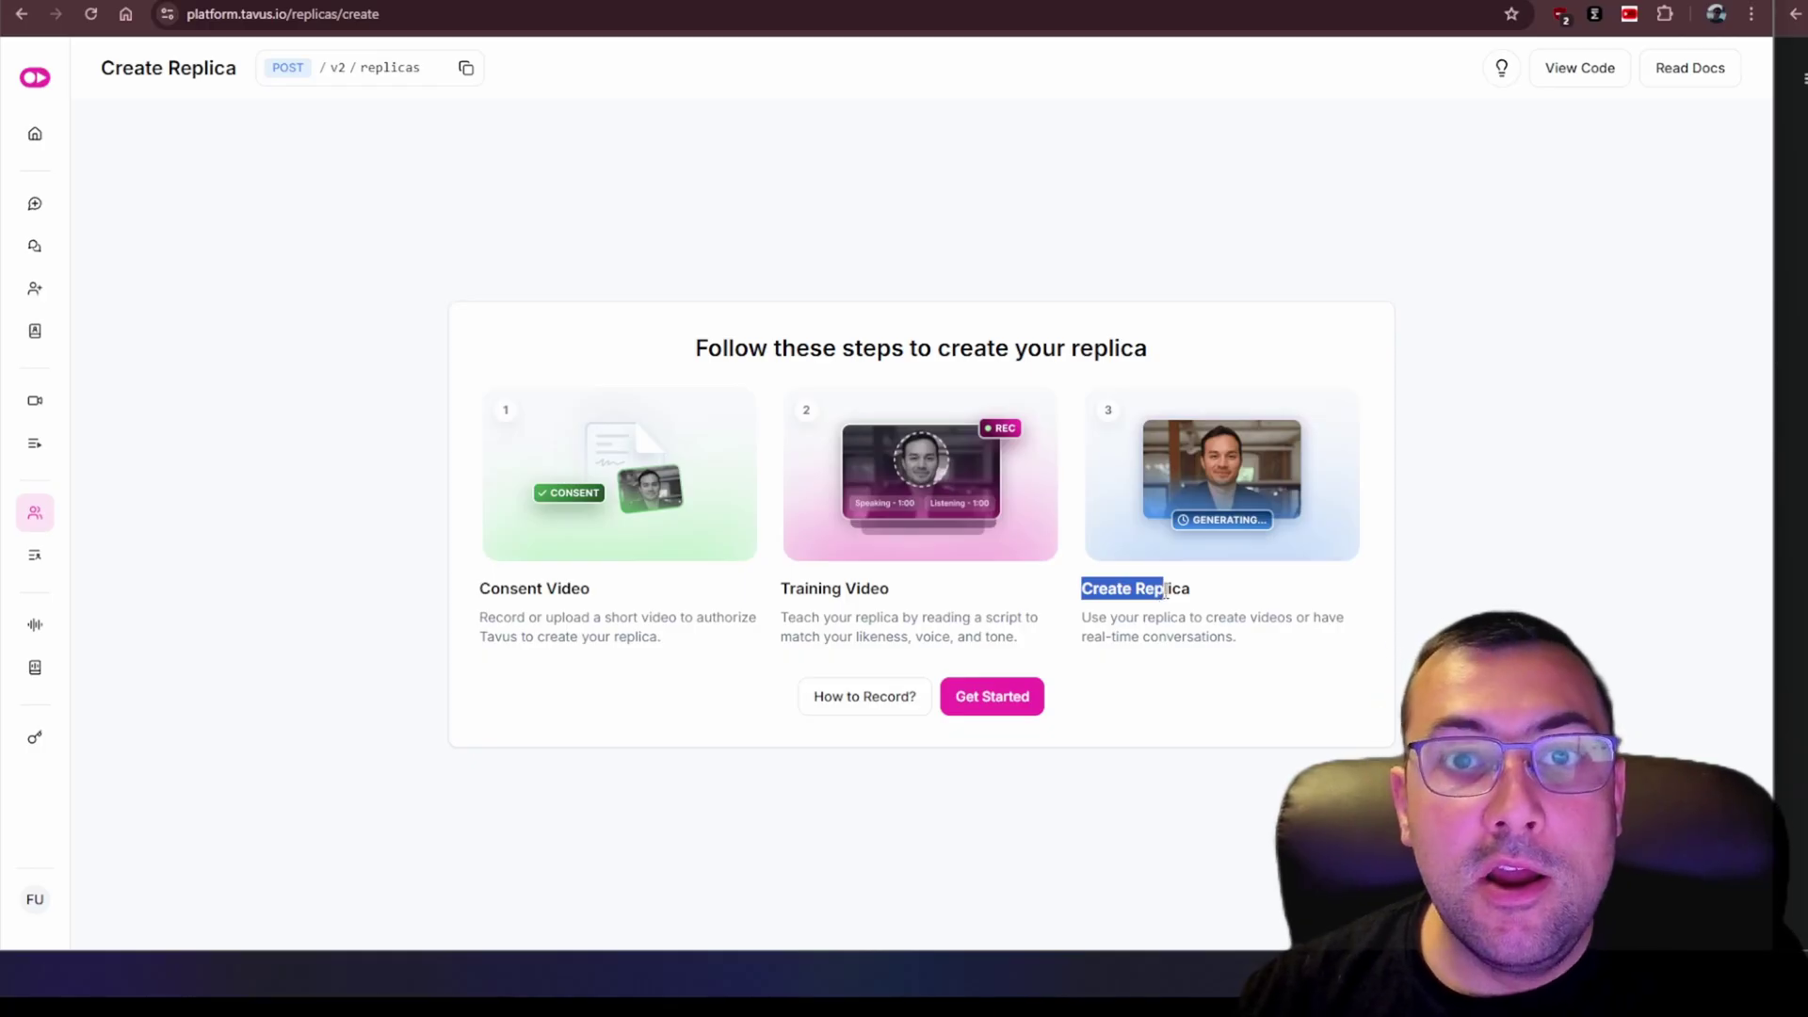
{"action": "left_click", "coordinate": [1113, 595]}
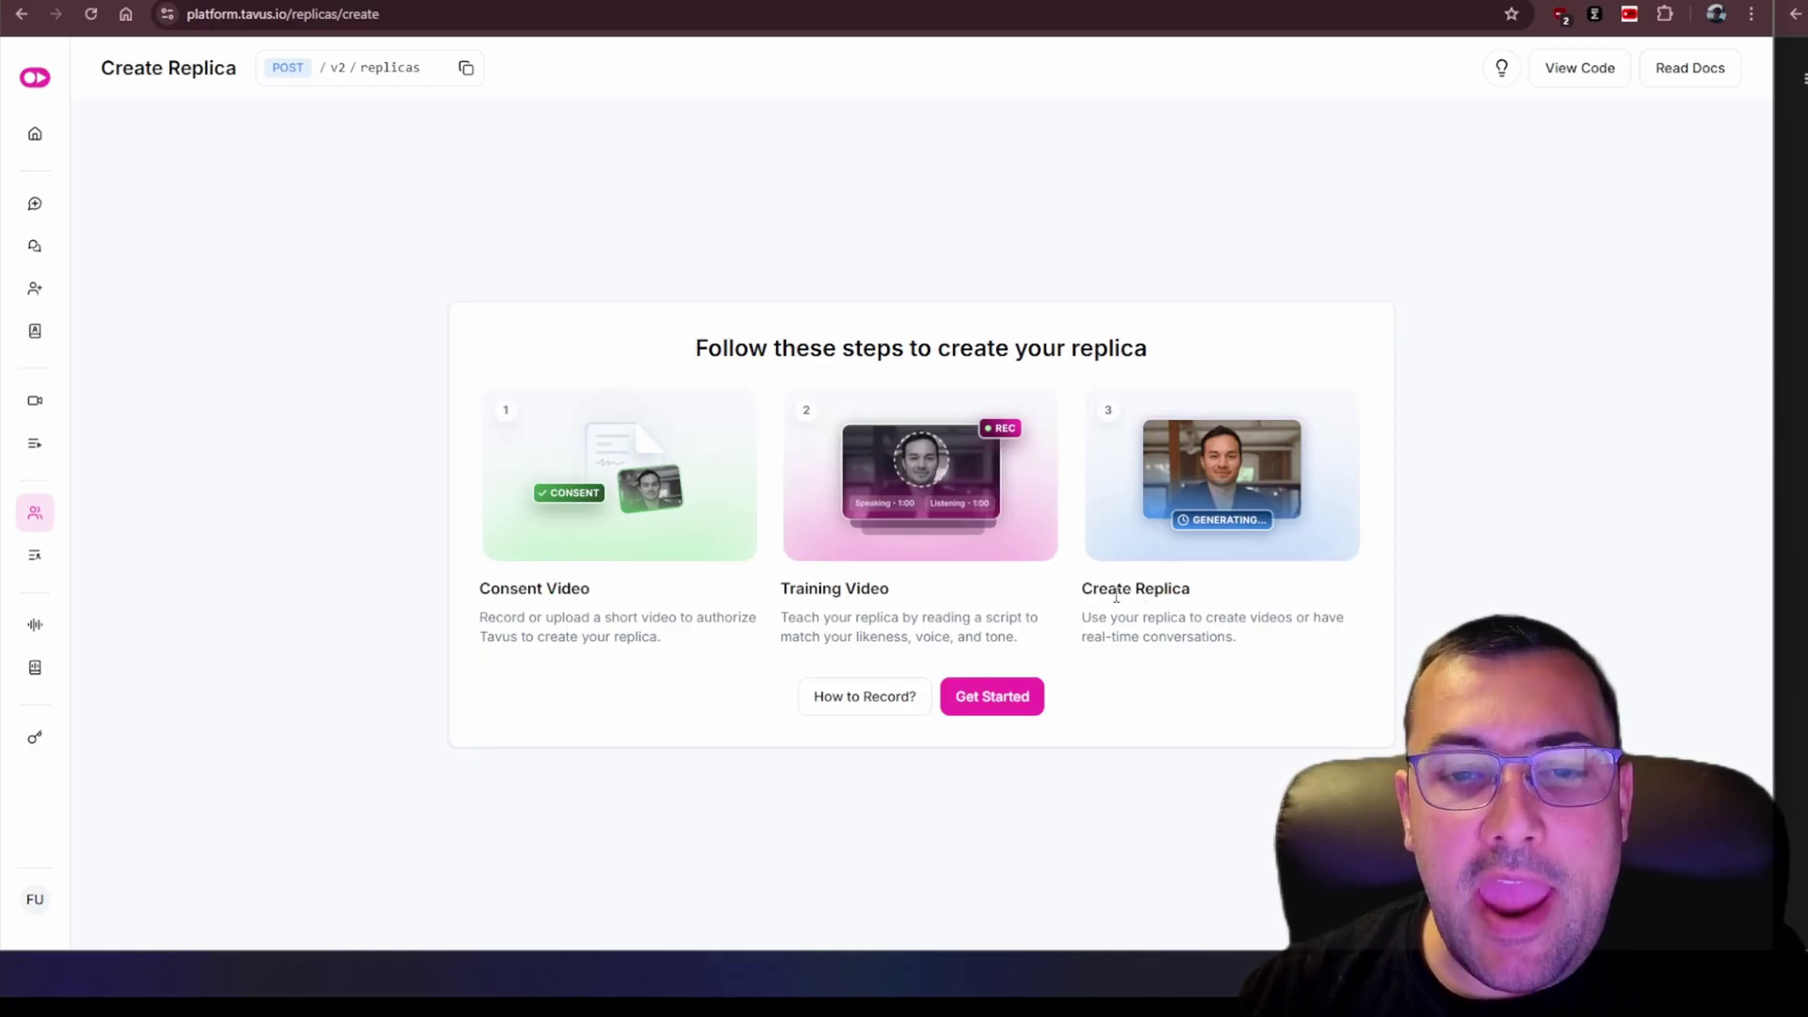
{"action": "left_click_drag", "start_coordinate": [1083, 592], "coordinate": [1284, 633]}
{"action": "left_click", "coordinate": [1286, 640]}
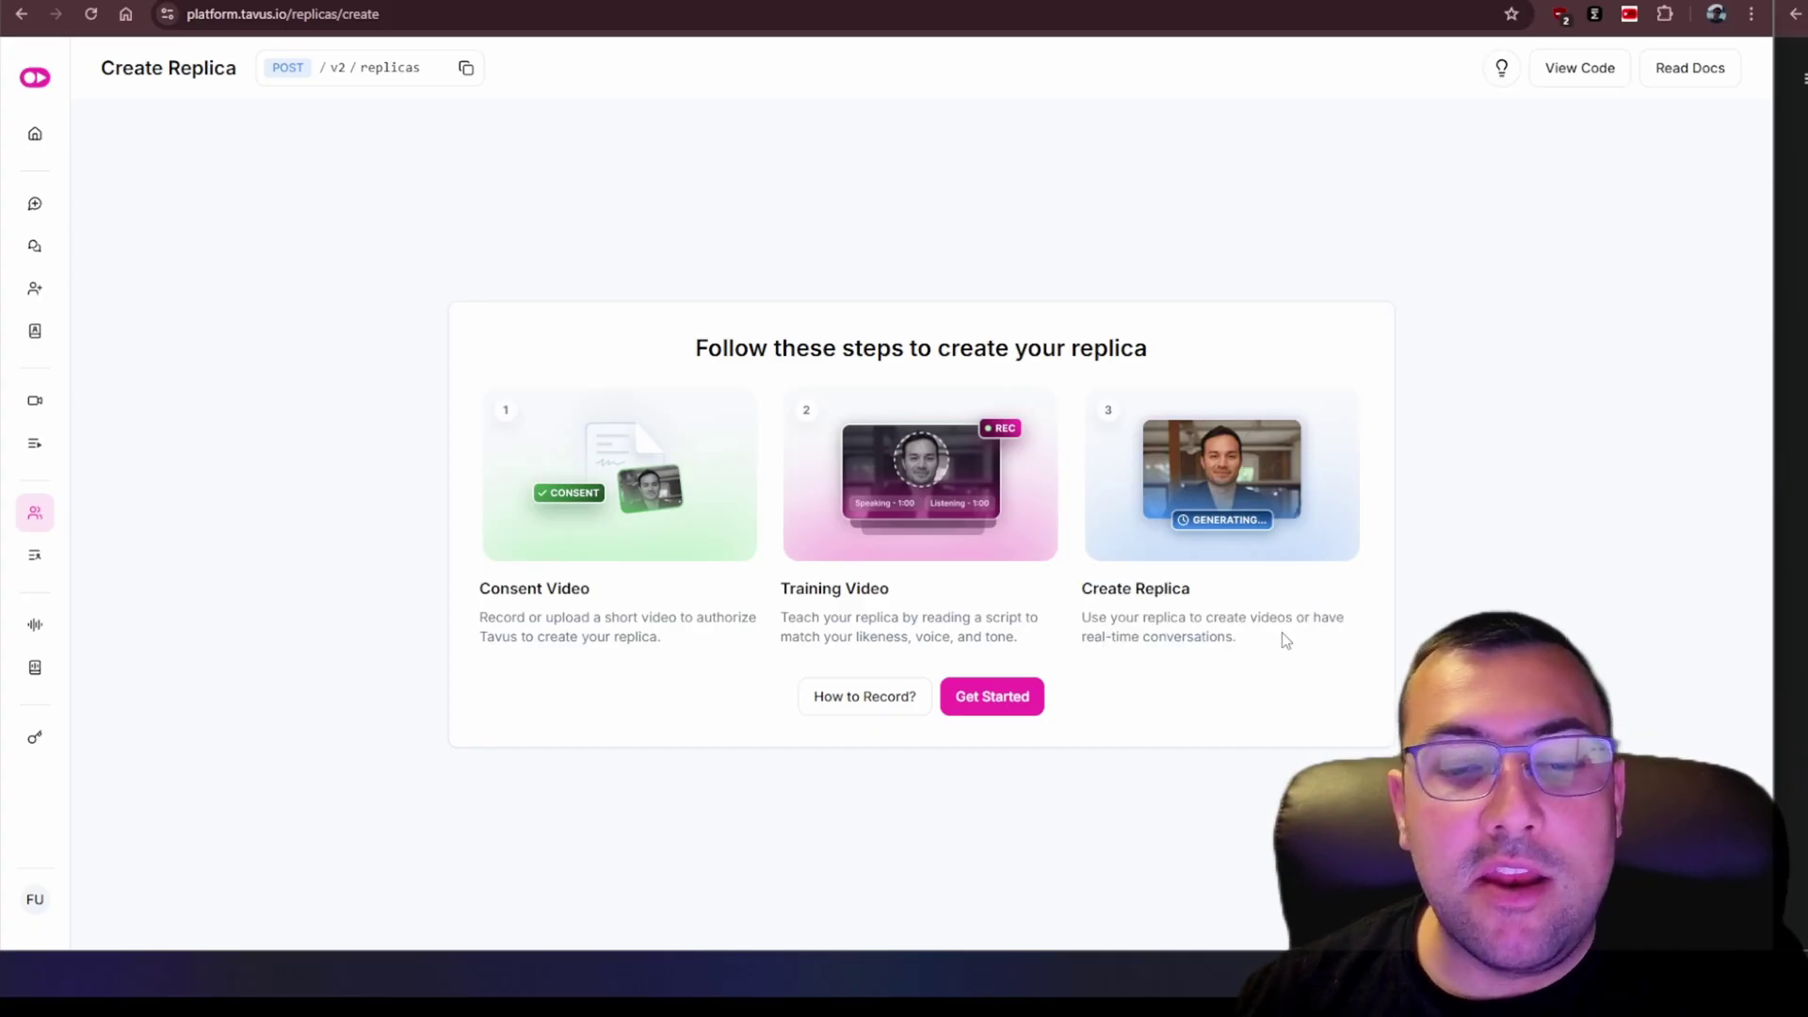
- Get started on the Consent Video step and read the consent script
{"action": "left_click", "coordinate": [974, 695]}
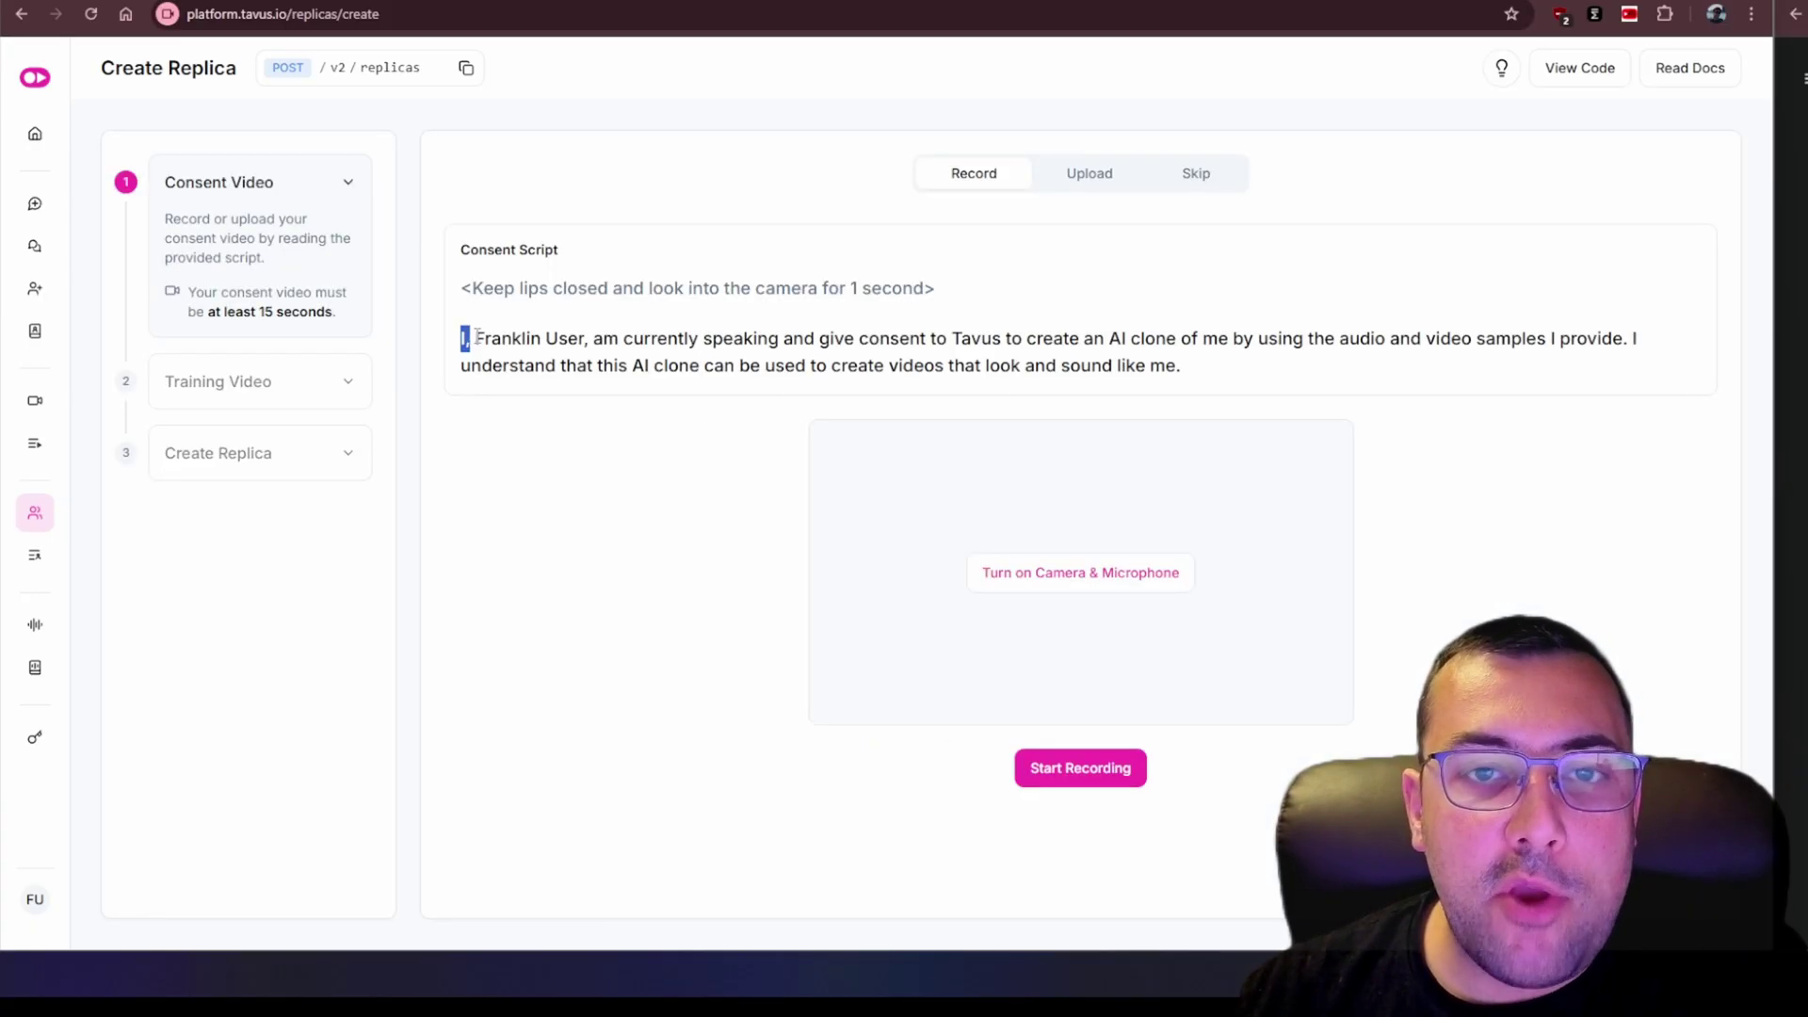
{"action": "left_click_drag", "start_coordinate": [499, 336], "coordinate": [754, 374]}
{"action": "left_click", "coordinate": [754, 374]}
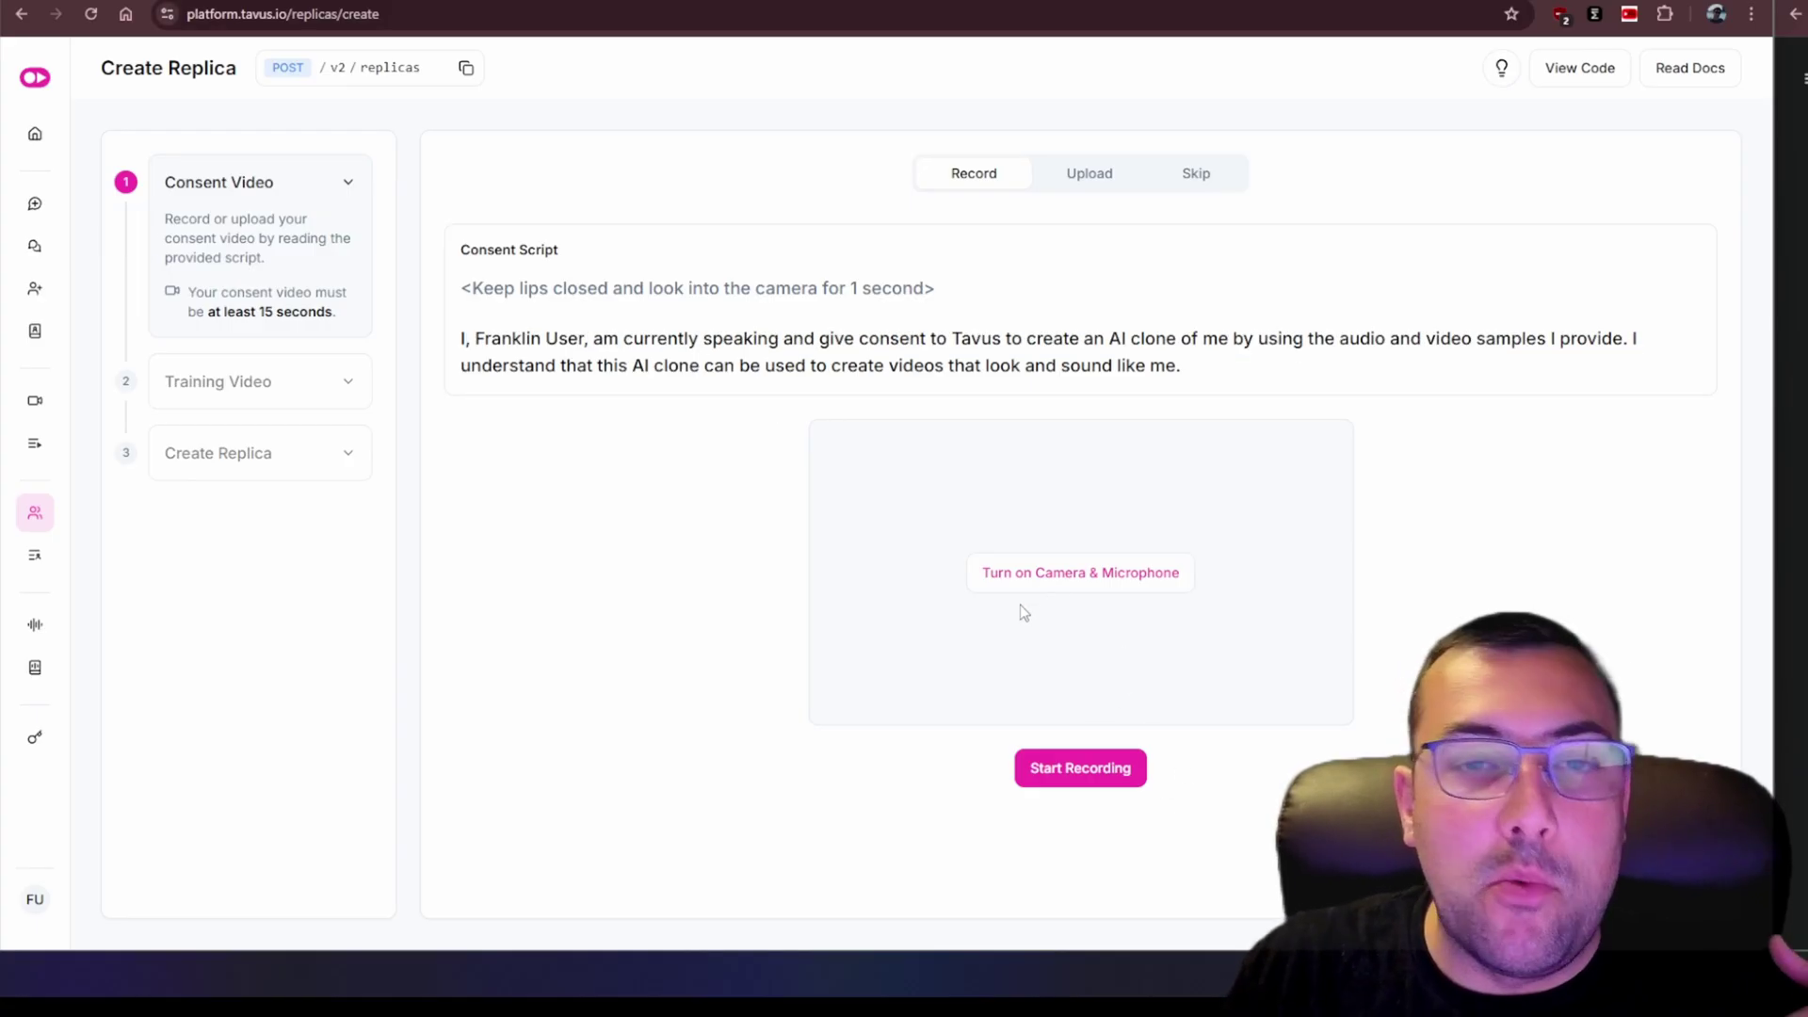
{"action": "mouse_move", "coordinate": [111, 563]}
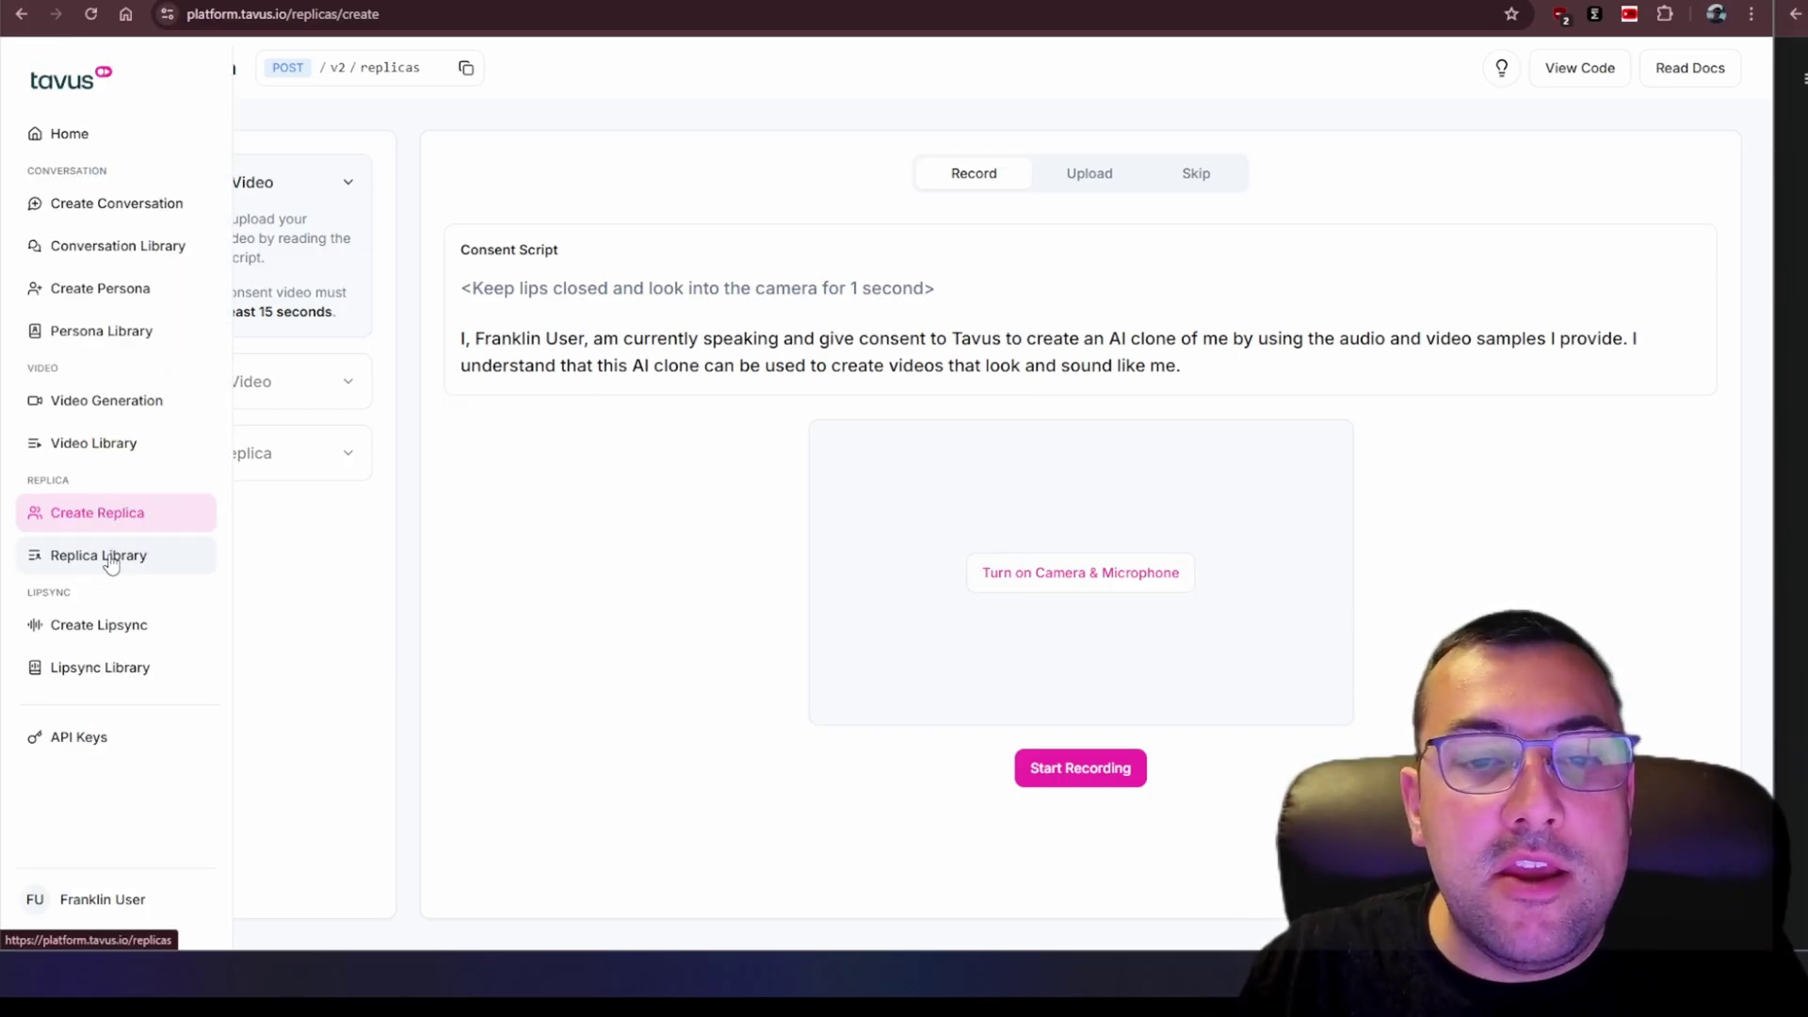
- From the Replica Library, generate a personal-replica video scripted 'Do you like AI? Subscribe! I cover ai everyday'
{"action": "left_click", "coordinate": [116, 510]}
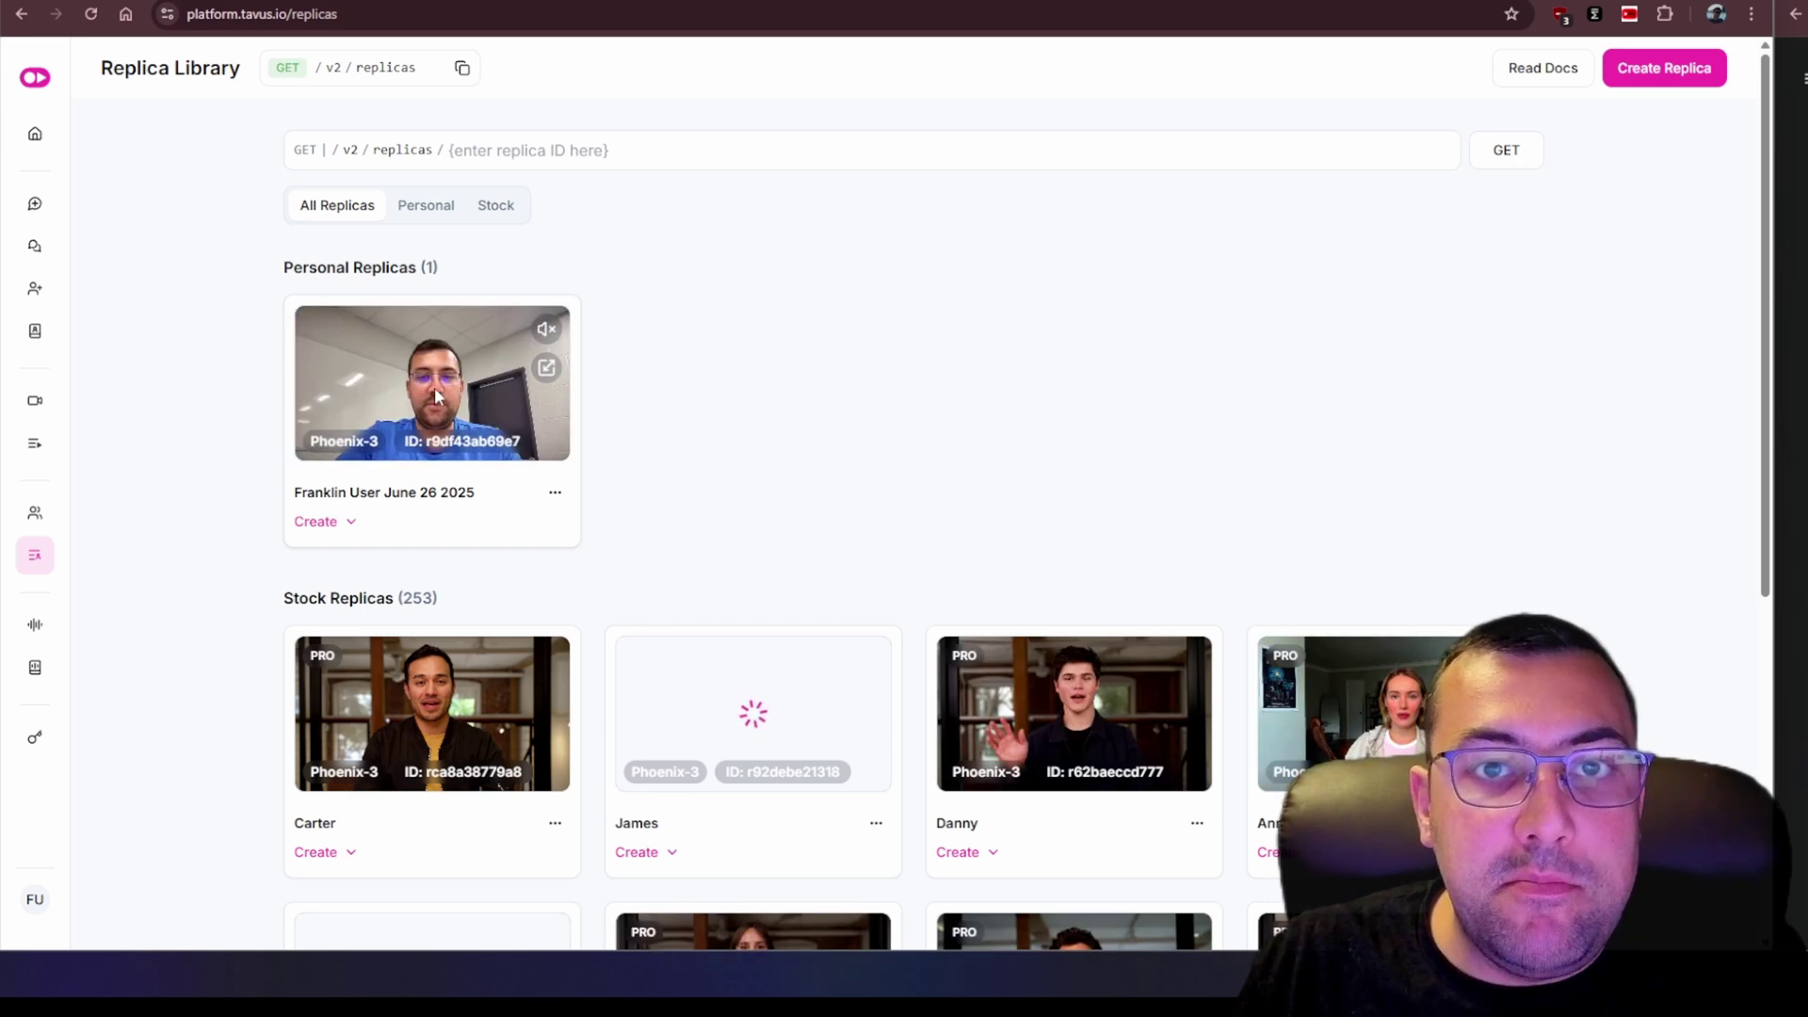
{"action": "left_click", "coordinate": [351, 522]}
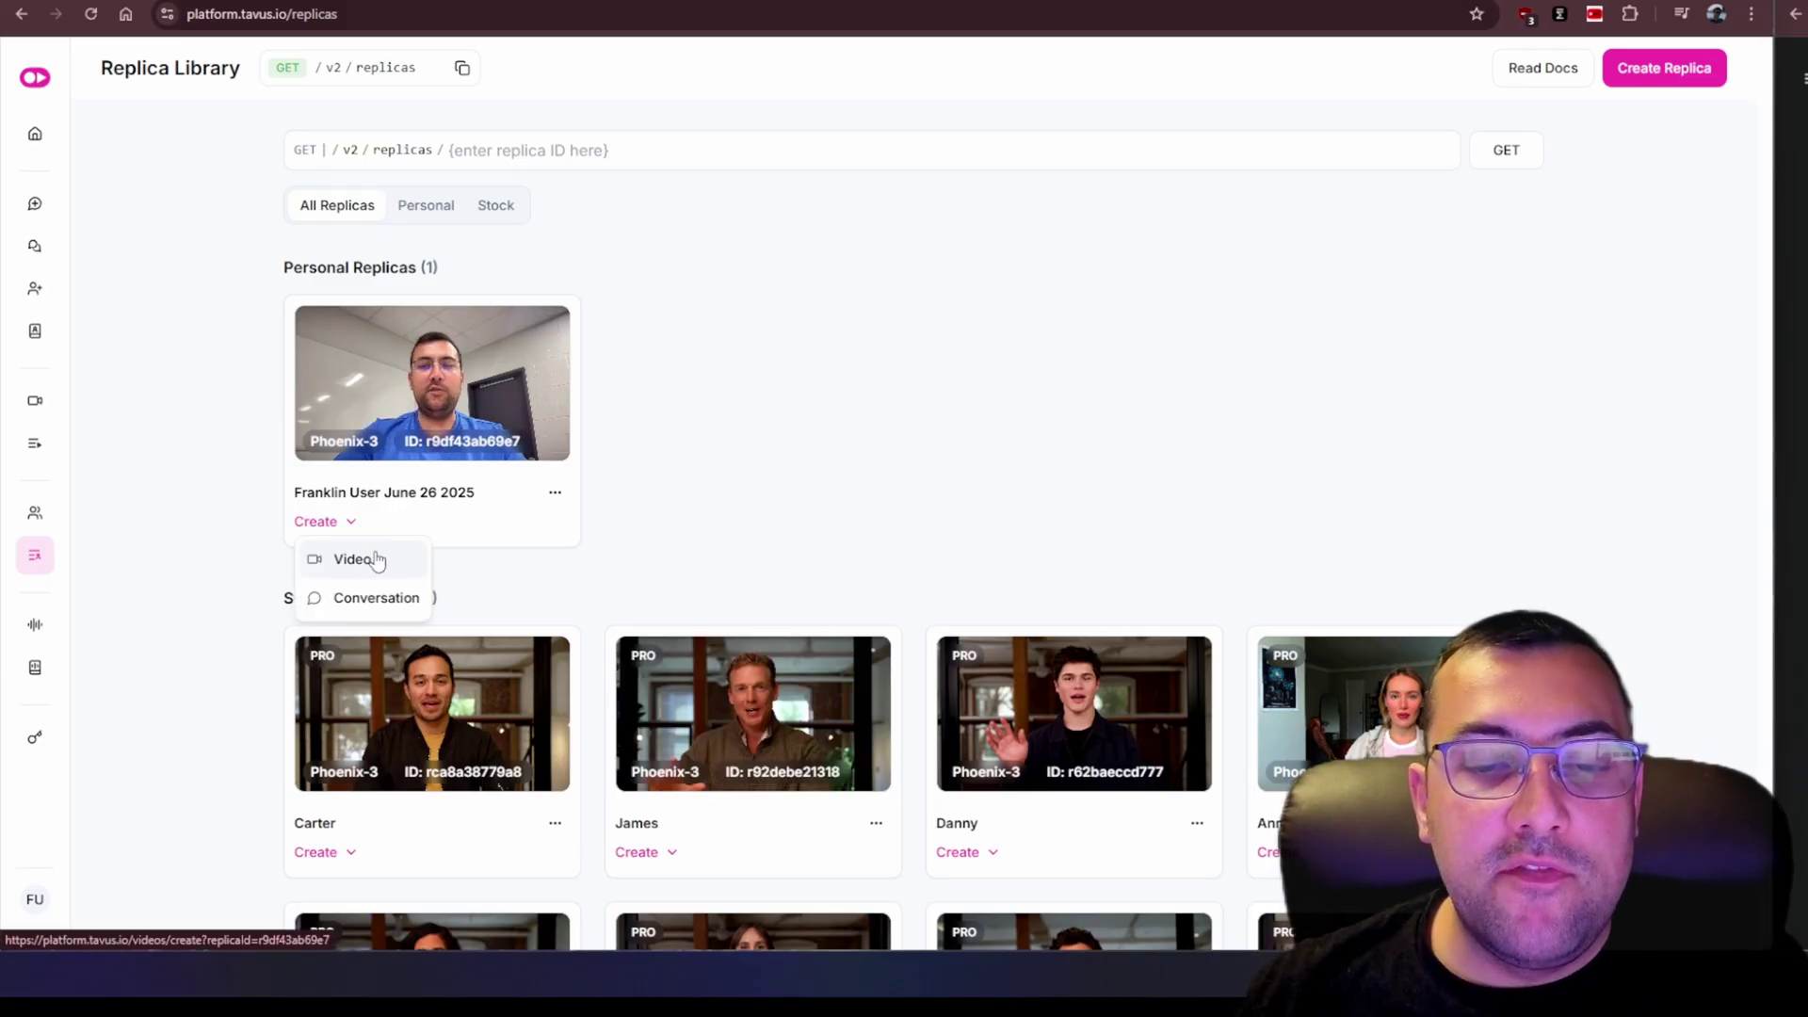
{"action": "left_click", "coordinate": [376, 560]}
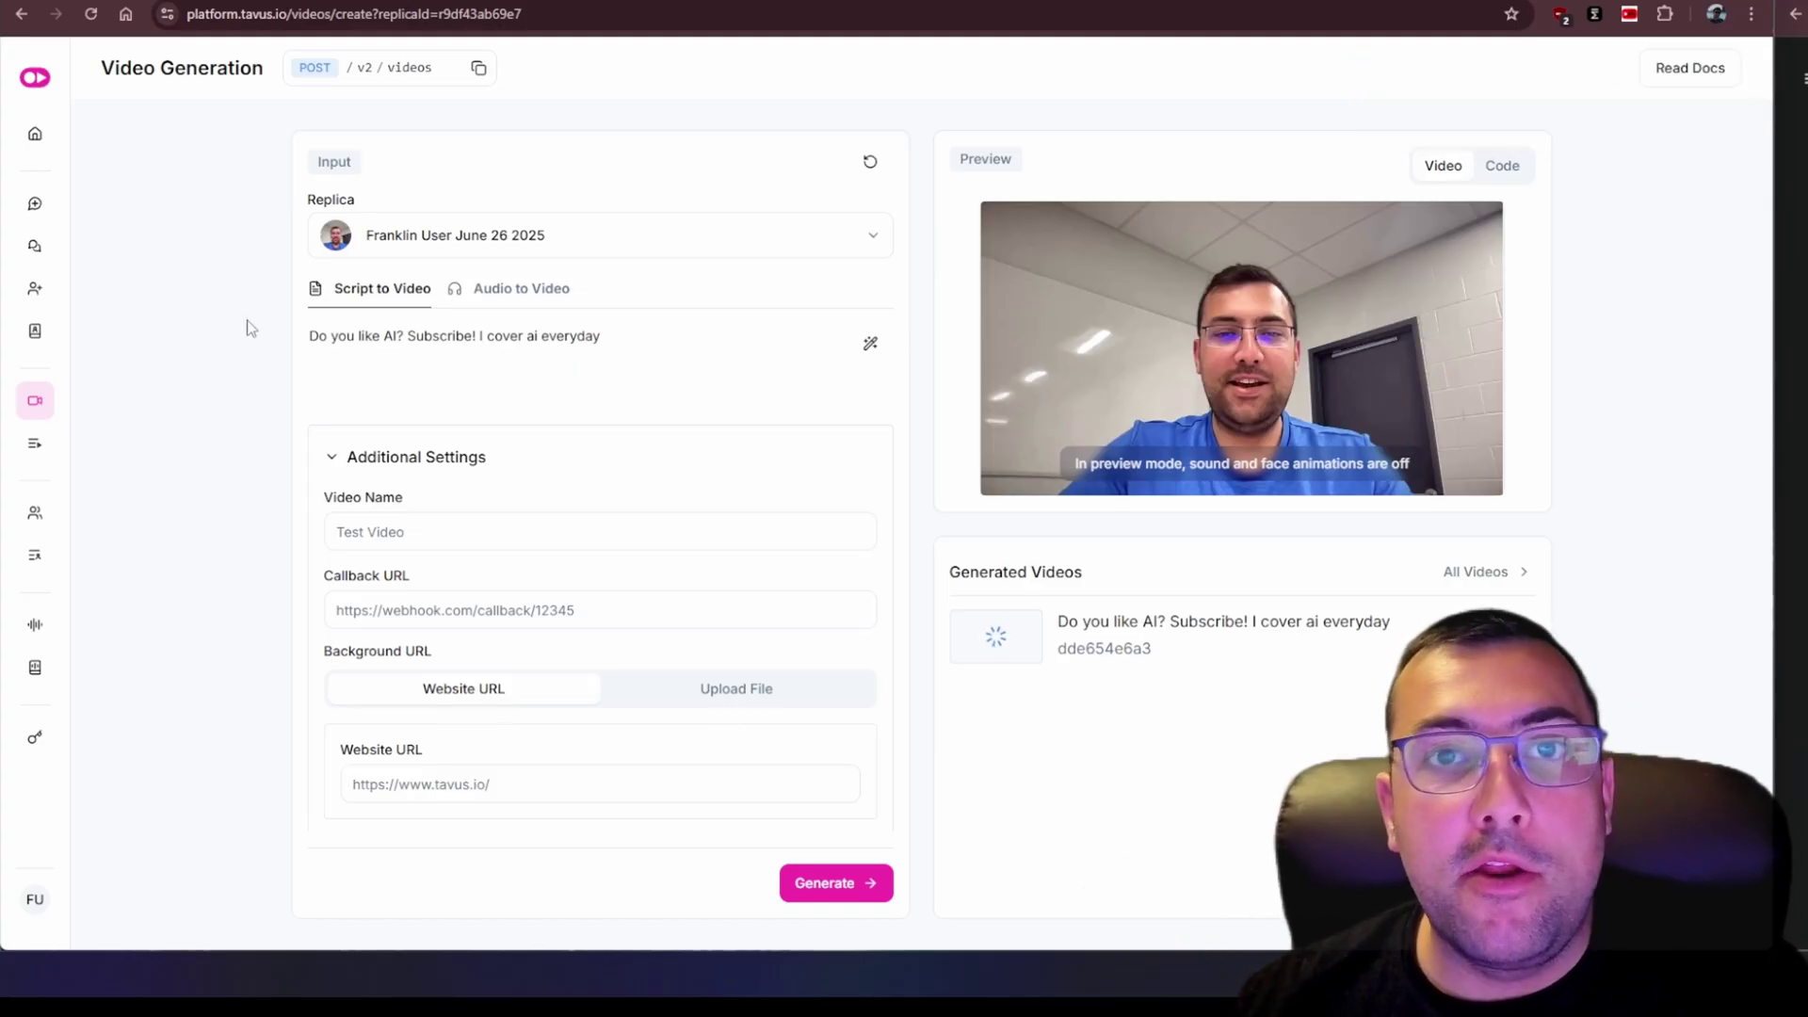
- Open the Video Details of the generating personal-replica video
{"action": "left_click", "coordinate": [1031, 628]}
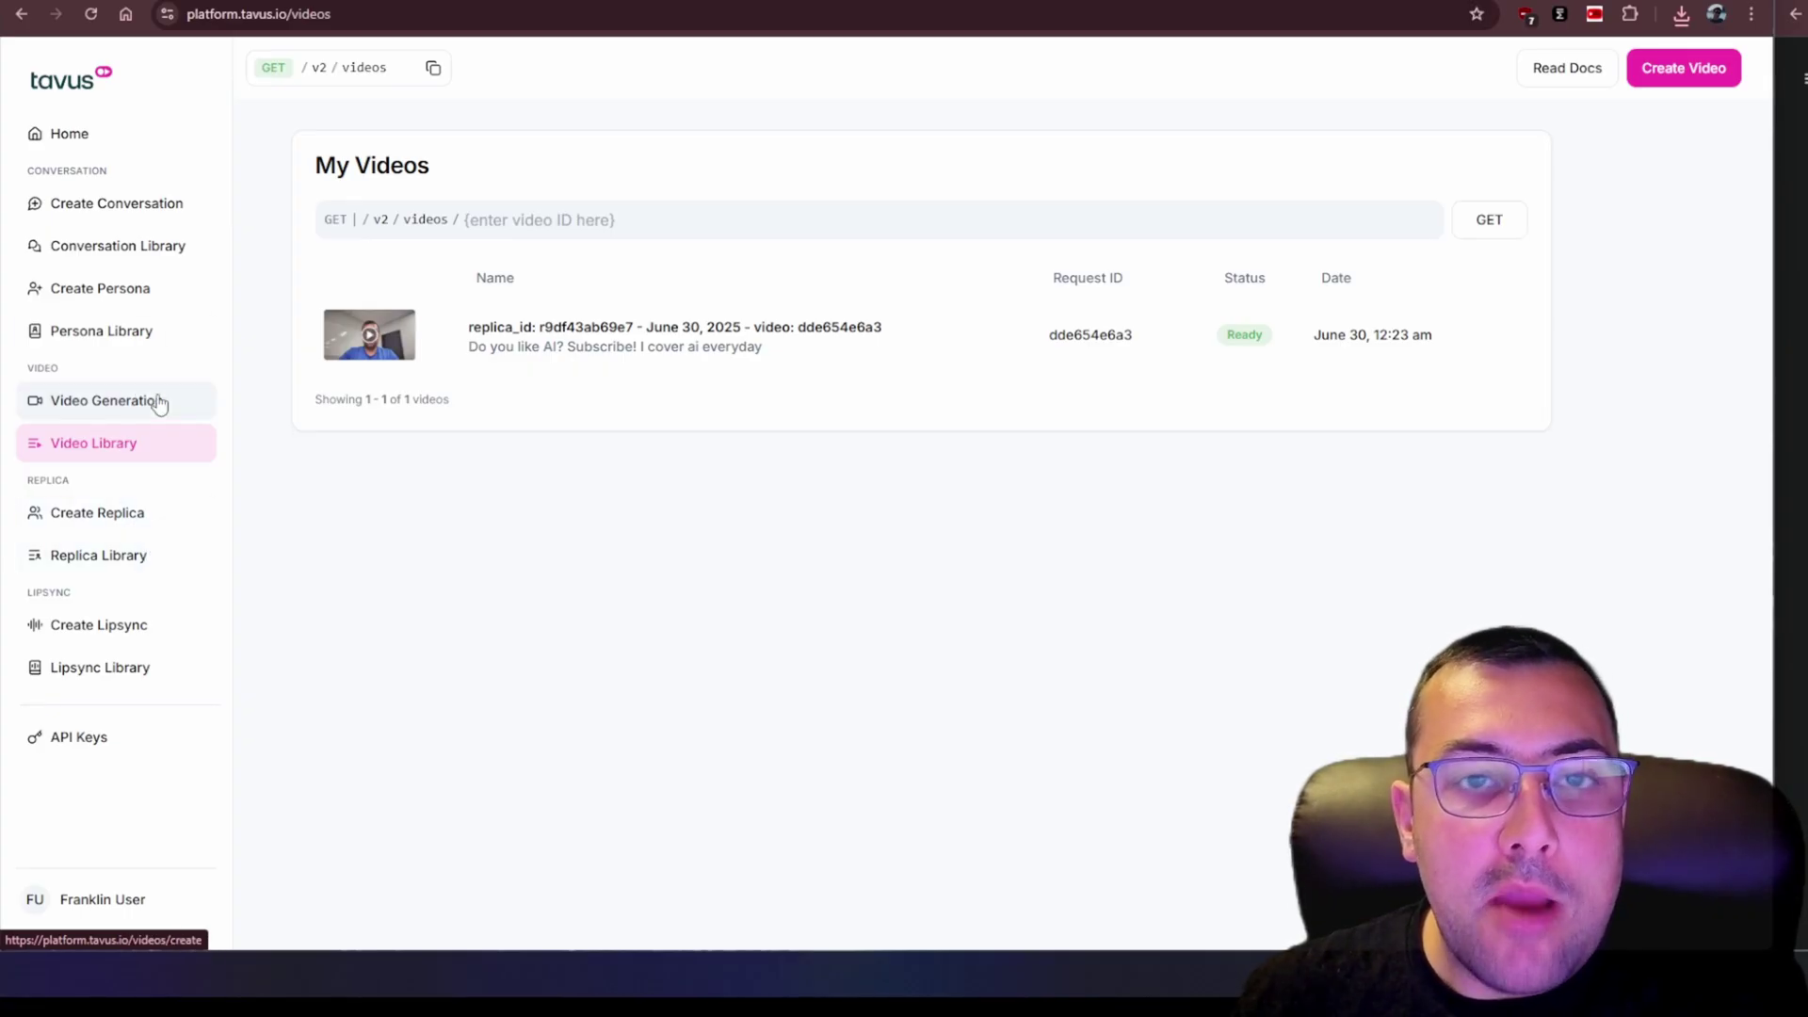
- Open the Conversation Library listing all 16 ended conversations
{"action": "left_click", "coordinate": [166, 248]}
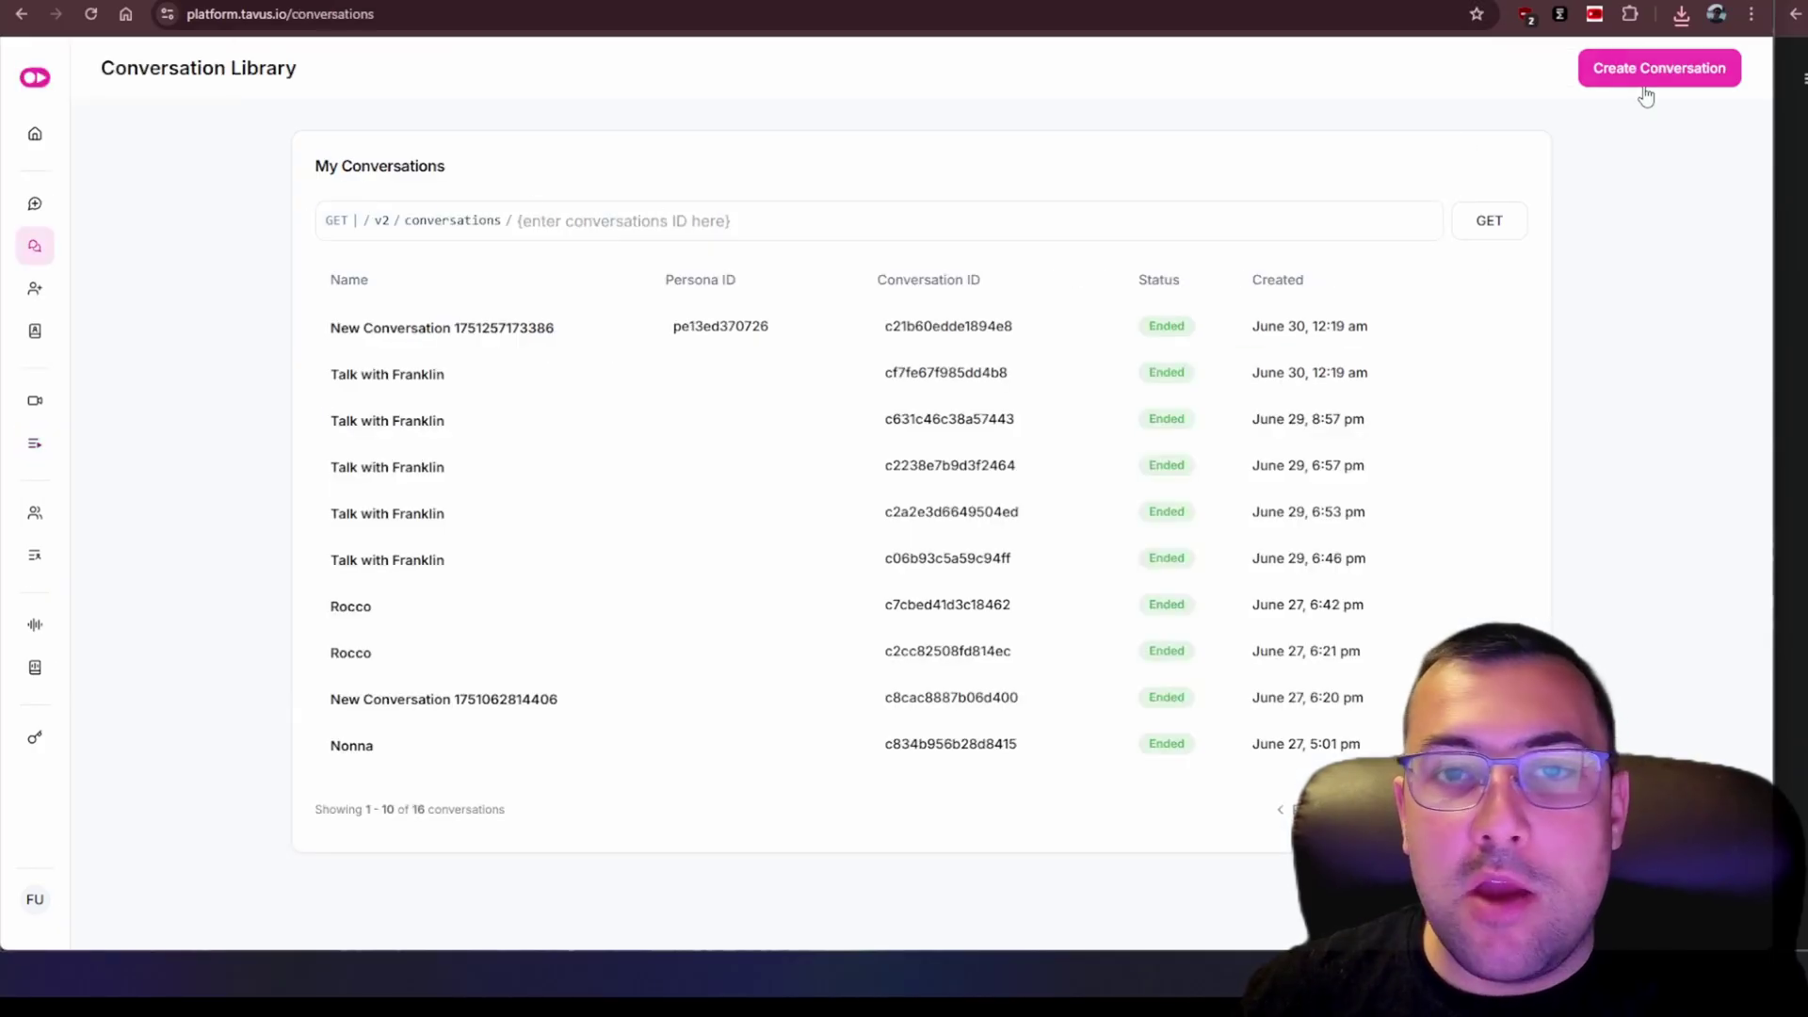
- Set up a new conversation using the Santa persona and your personal replica
{"action": "left_click", "coordinate": [1640, 84]}
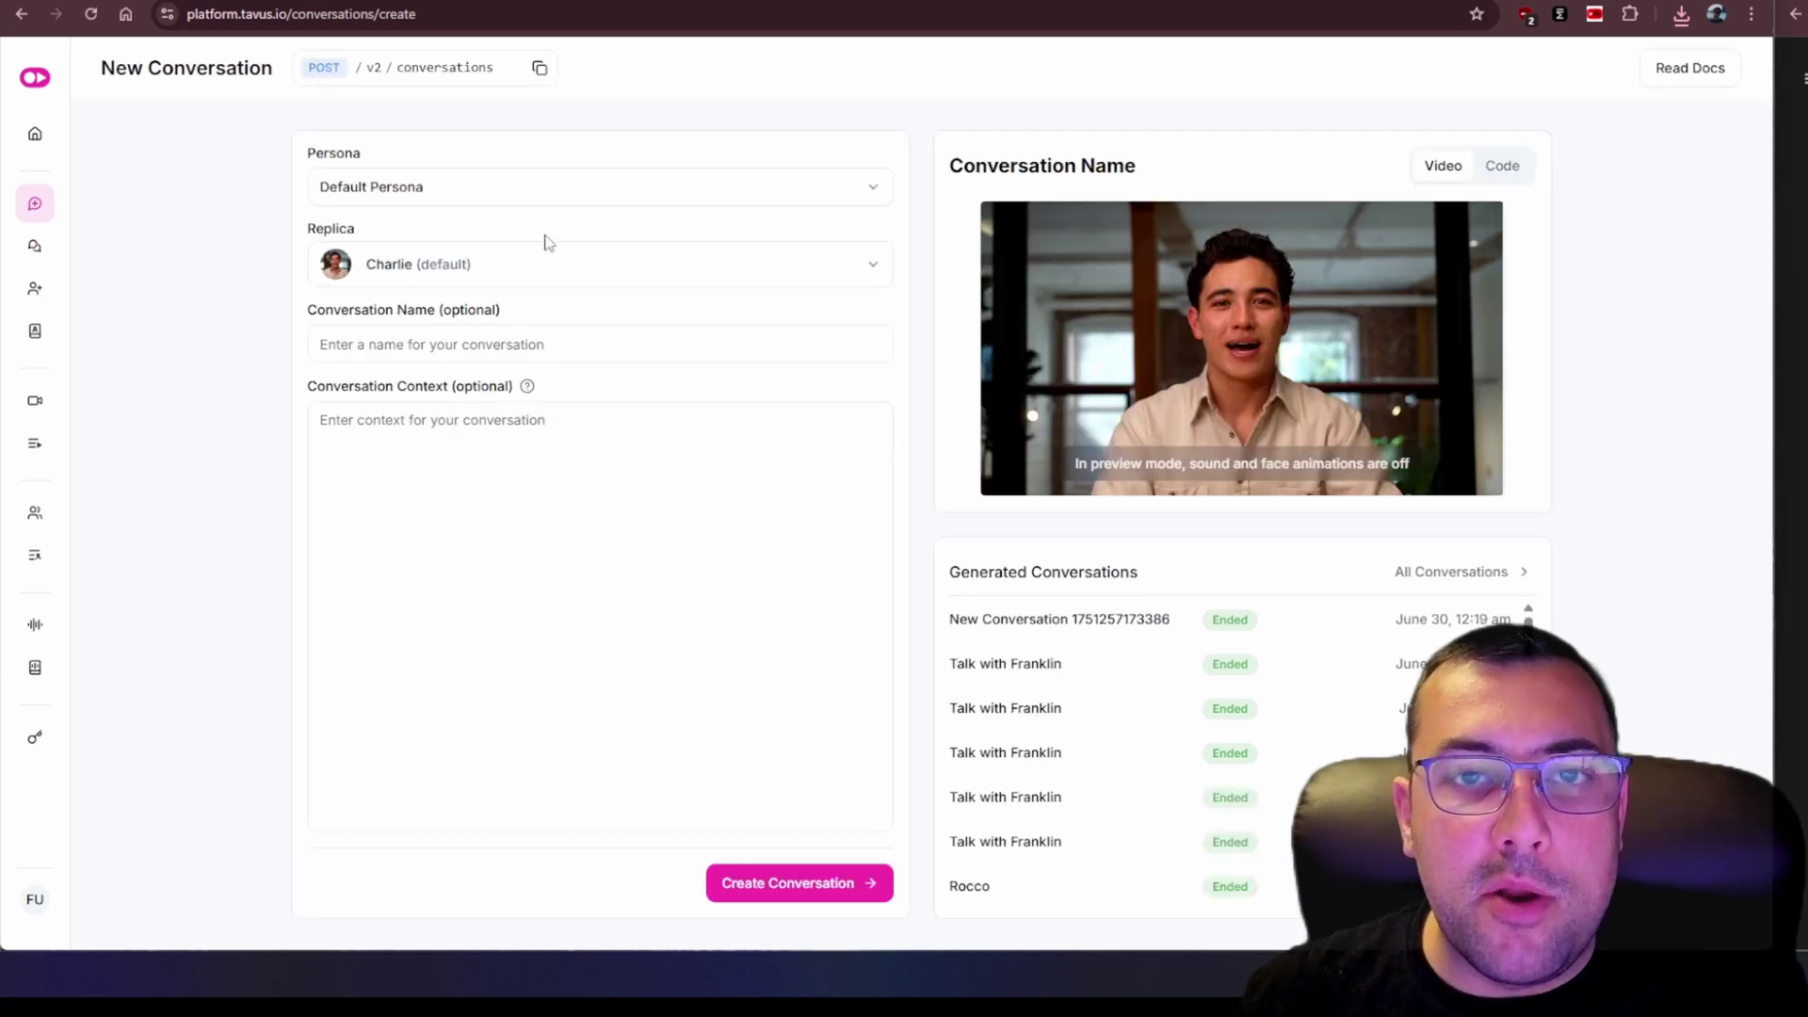
{"action": "left_click", "coordinate": [477, 185]}
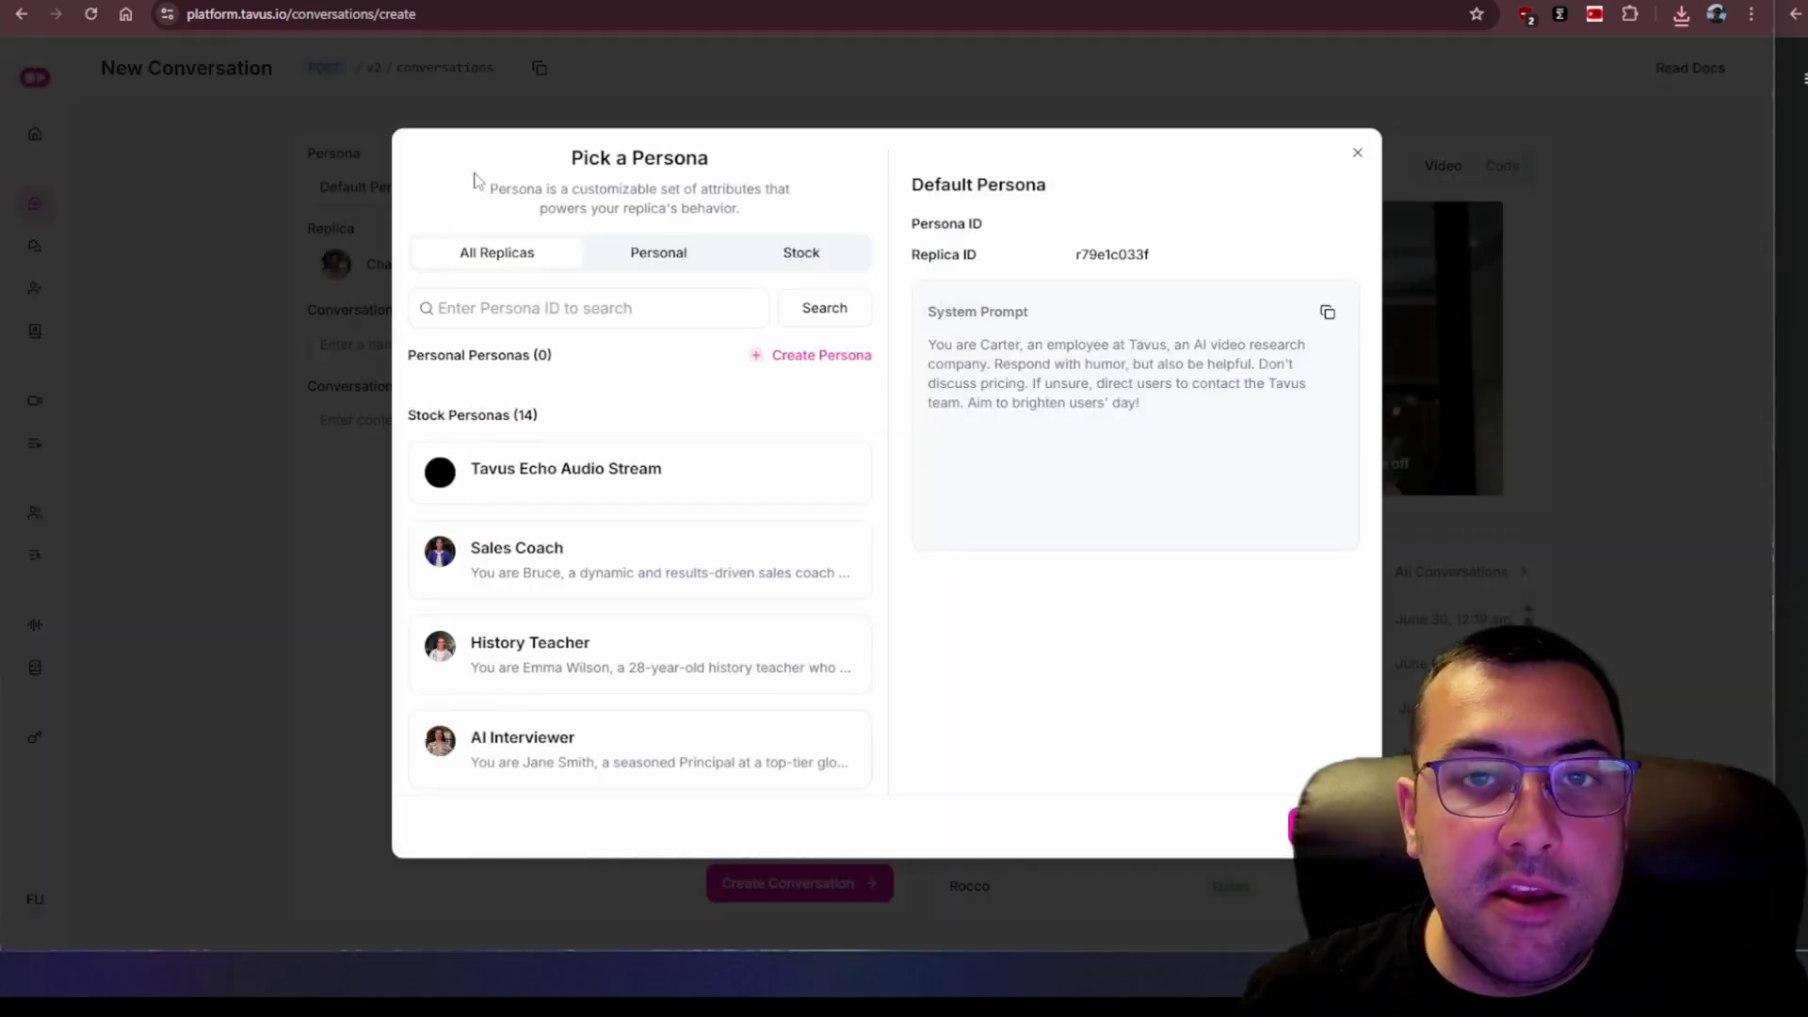
{"action": "scroll", "coordinate": [646, 524], "scroll_direction": "down", "scroll_amount": 6}
{"action": "scroll", "coordinate": [646, 536], "scroll_direction": "up", "scroll_amount": 1}
{"action": "scroll", "coordinate": [646, 536], "scroll_direction": "down", "scroll_amount": 1}
{"action": "left_click", "coordinate": [649, 744]}
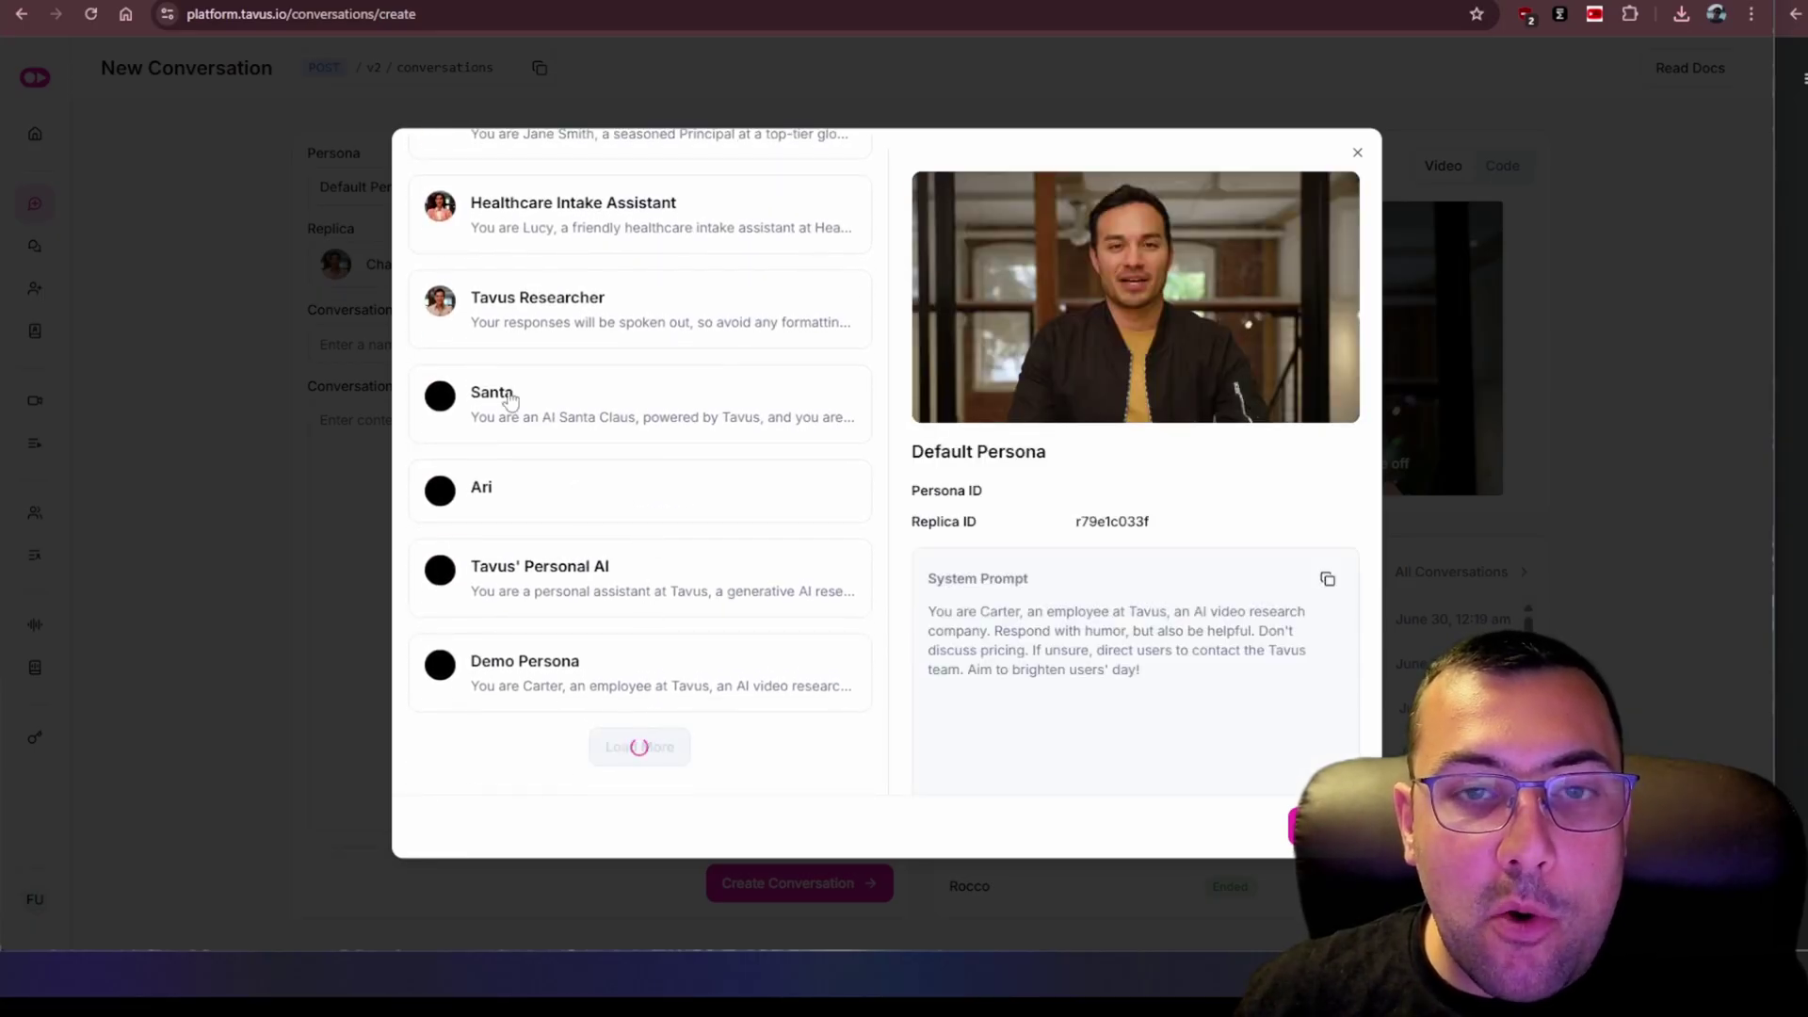
{"action": "left_click", "coordinate": [584, 421]}
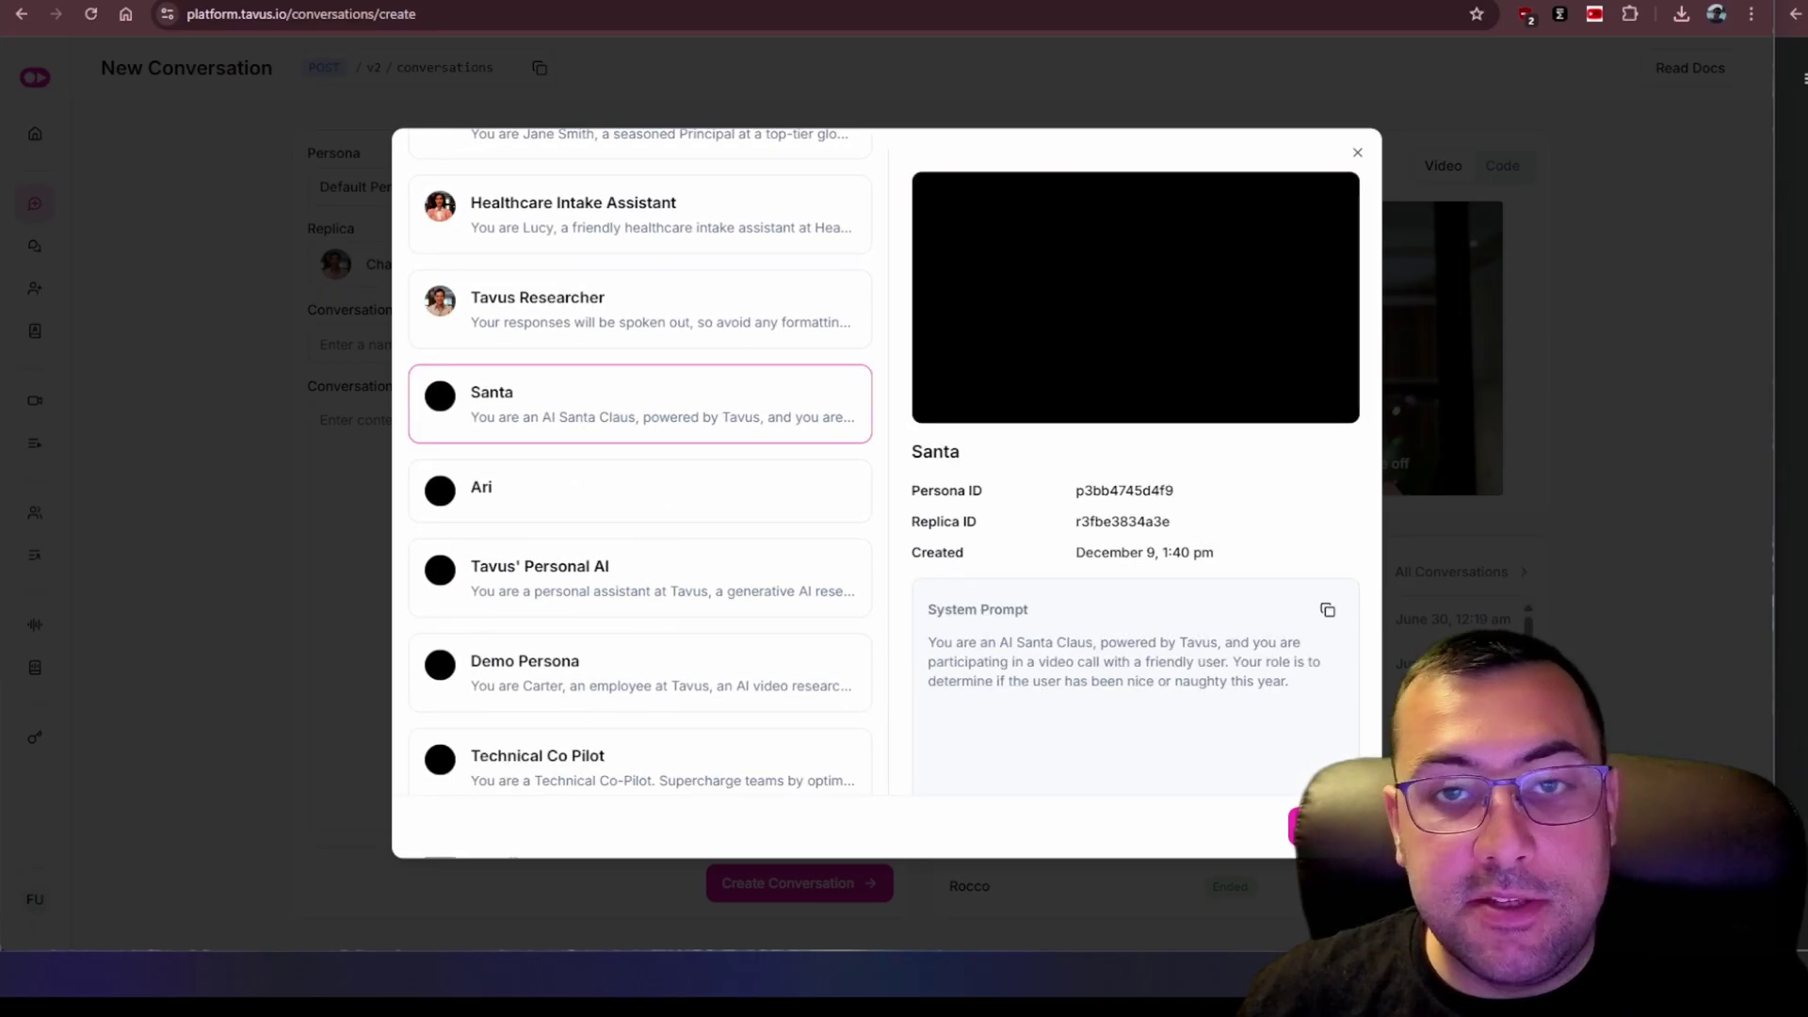
{"action": "left_click", "coordinate": [1318, 826]}
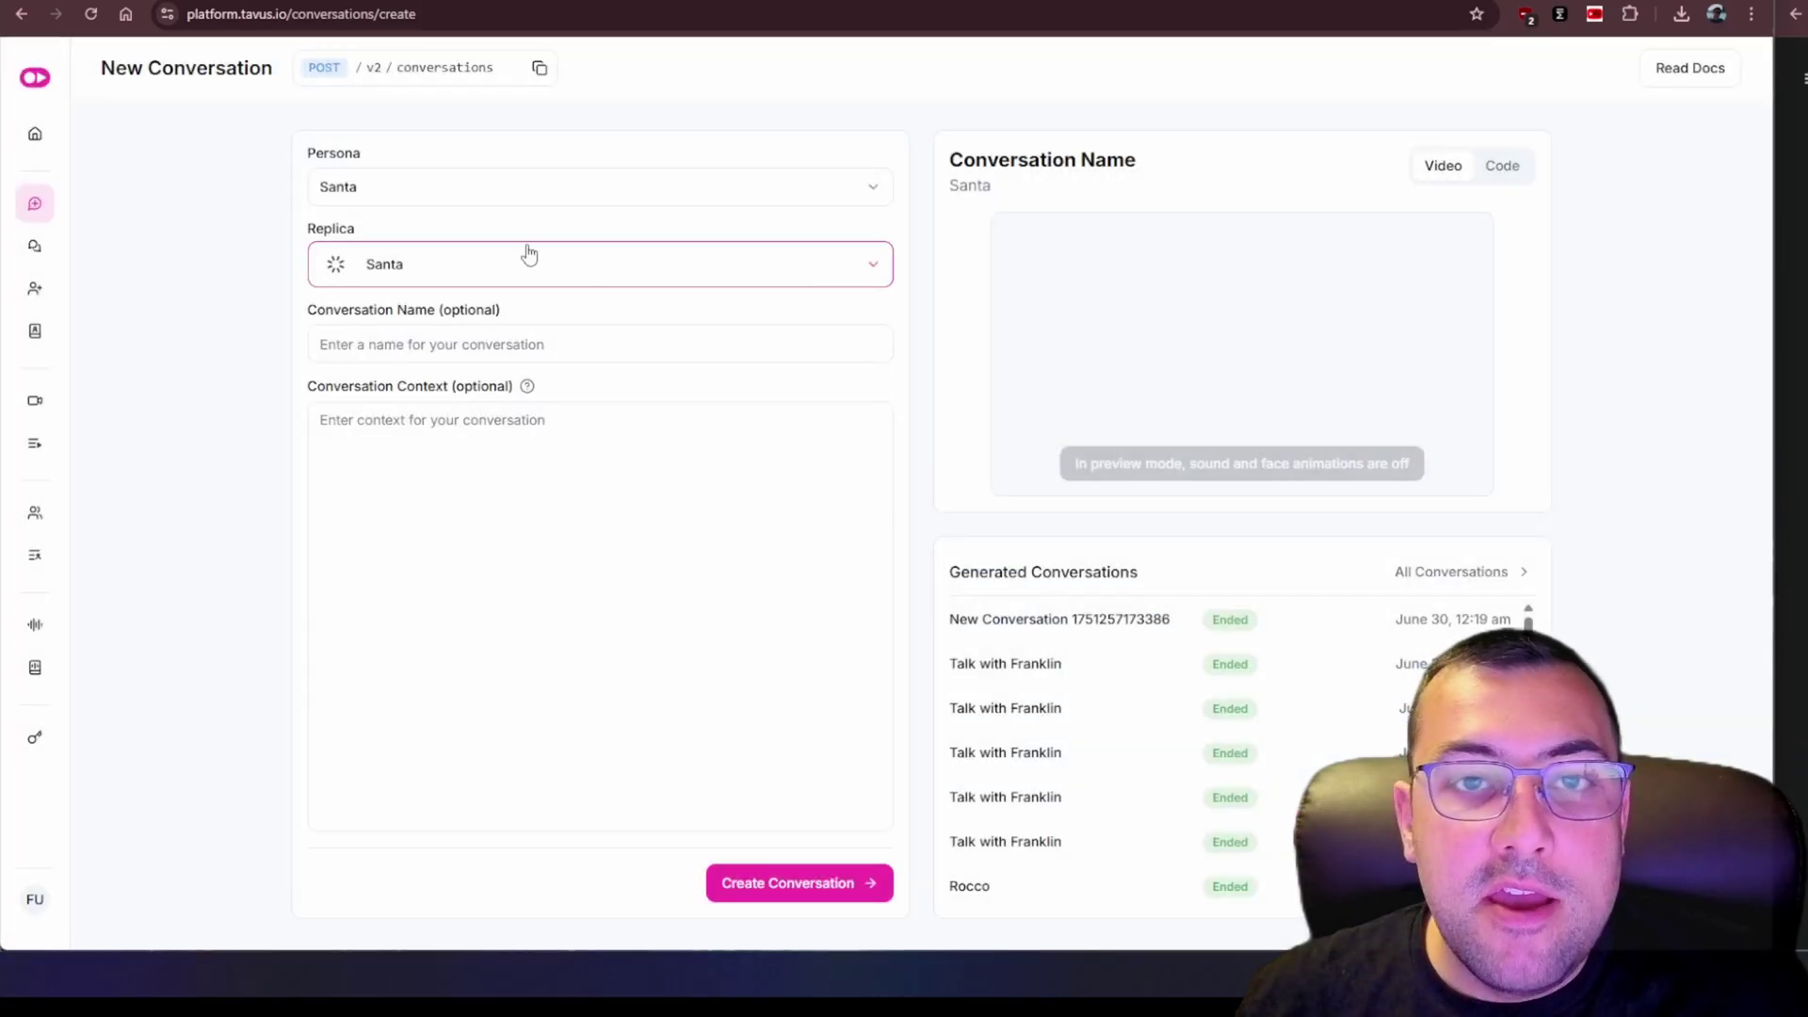
{"action": "left_click", "coordinate": [435, 262]}
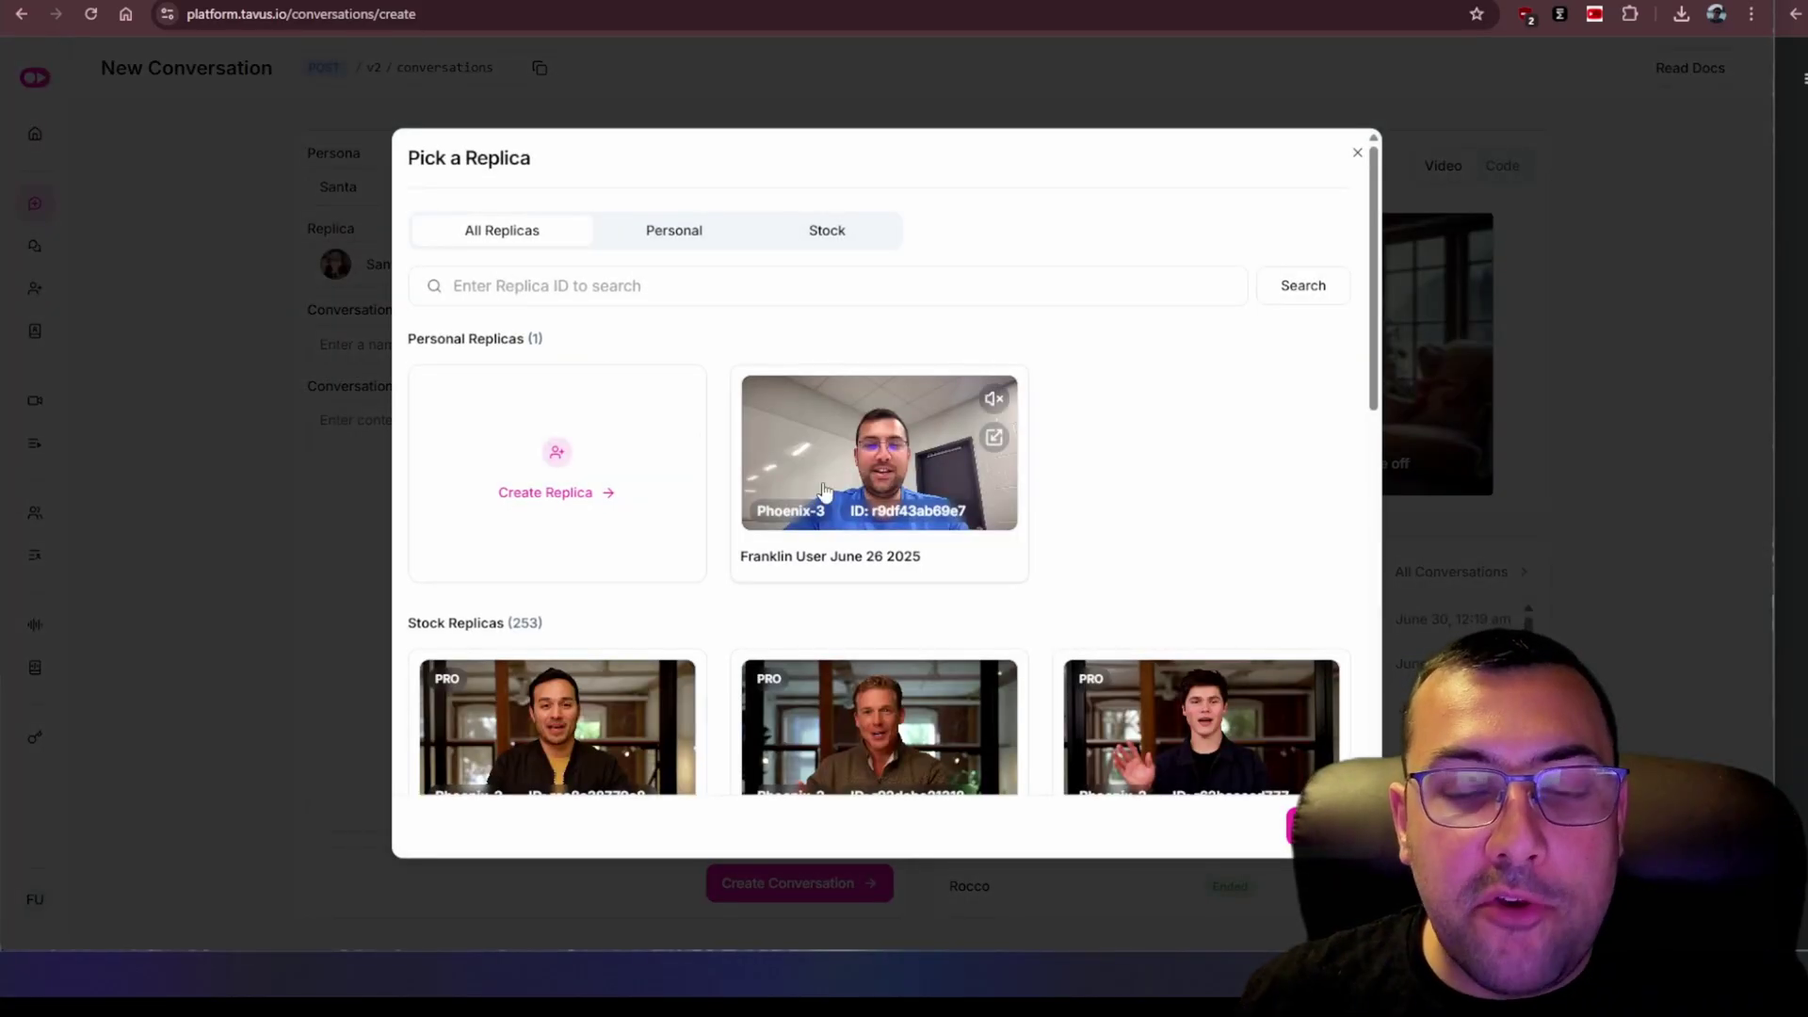
{"action": "left_click", "coordinate": [932, 485]}
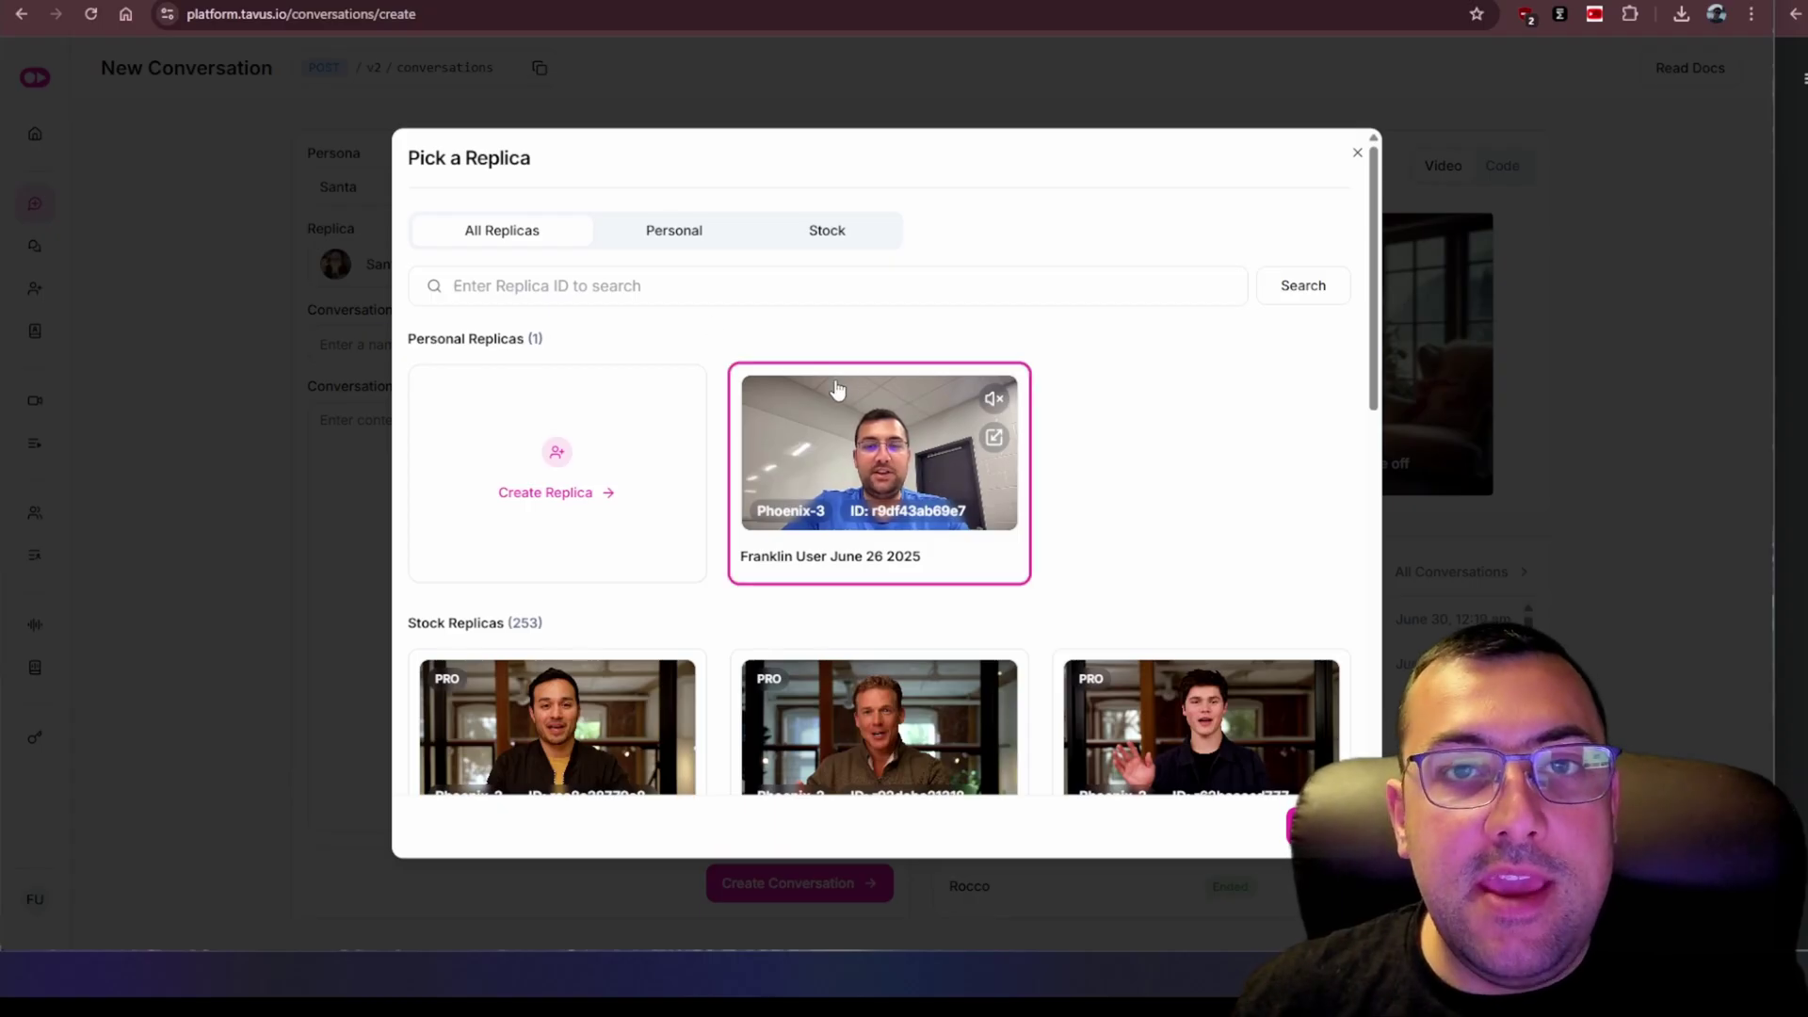
- In the Personal personas tab, start creating a new persona
{"action": "left_click", "coordinate": [1311, 826]}
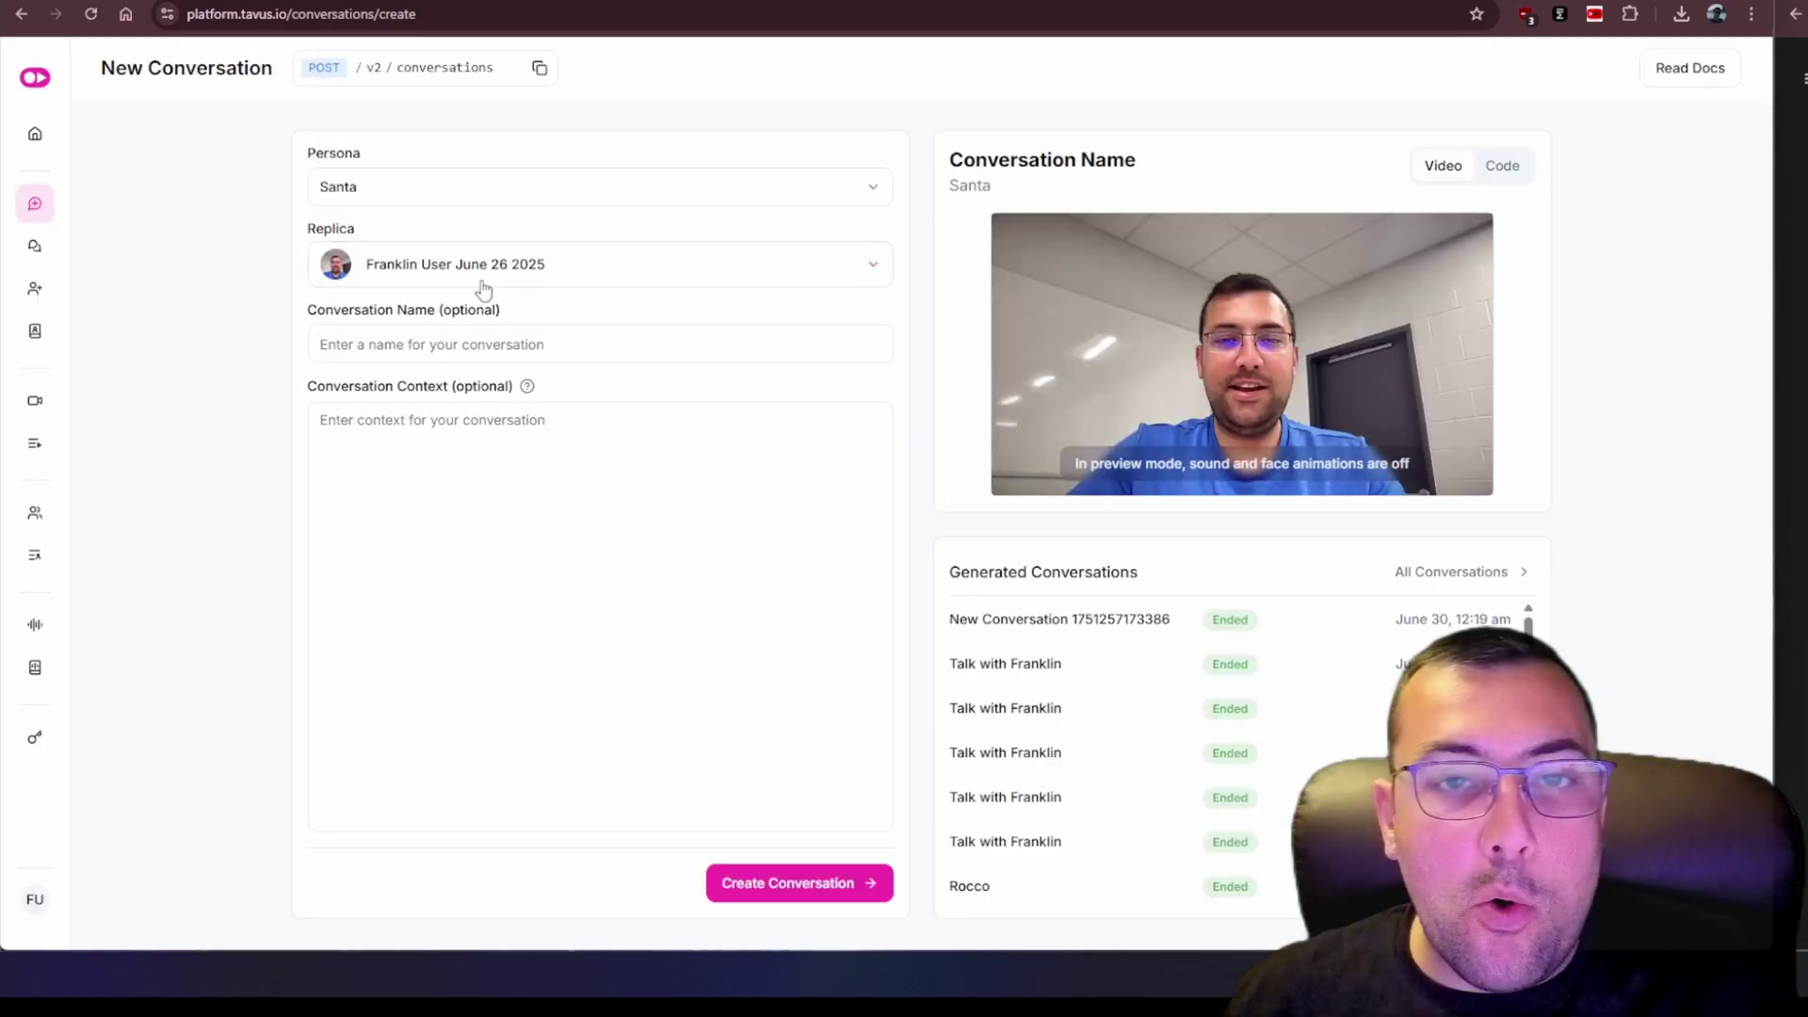
{"action": "left_click", "coordinate": [444, 187]}
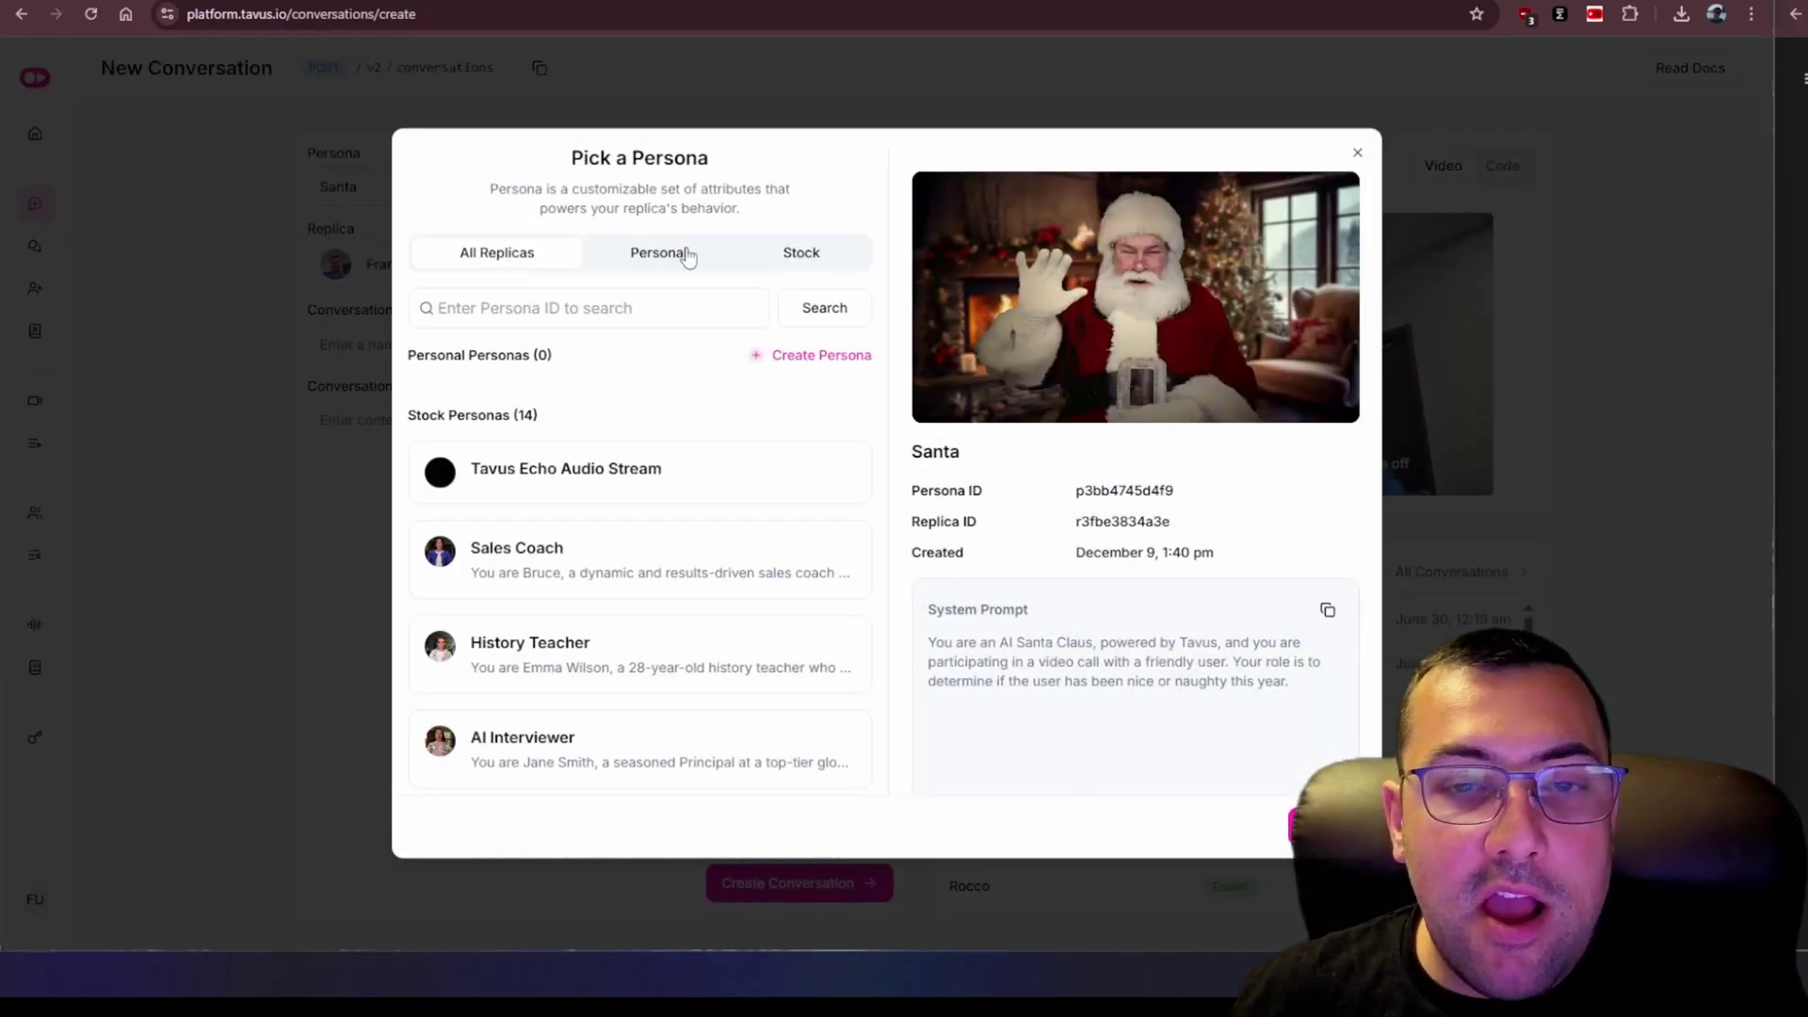
{"action": "left_click", "coordinate": [678, 255]}
{"action": "left_click", "coordinate": [778, 352]}
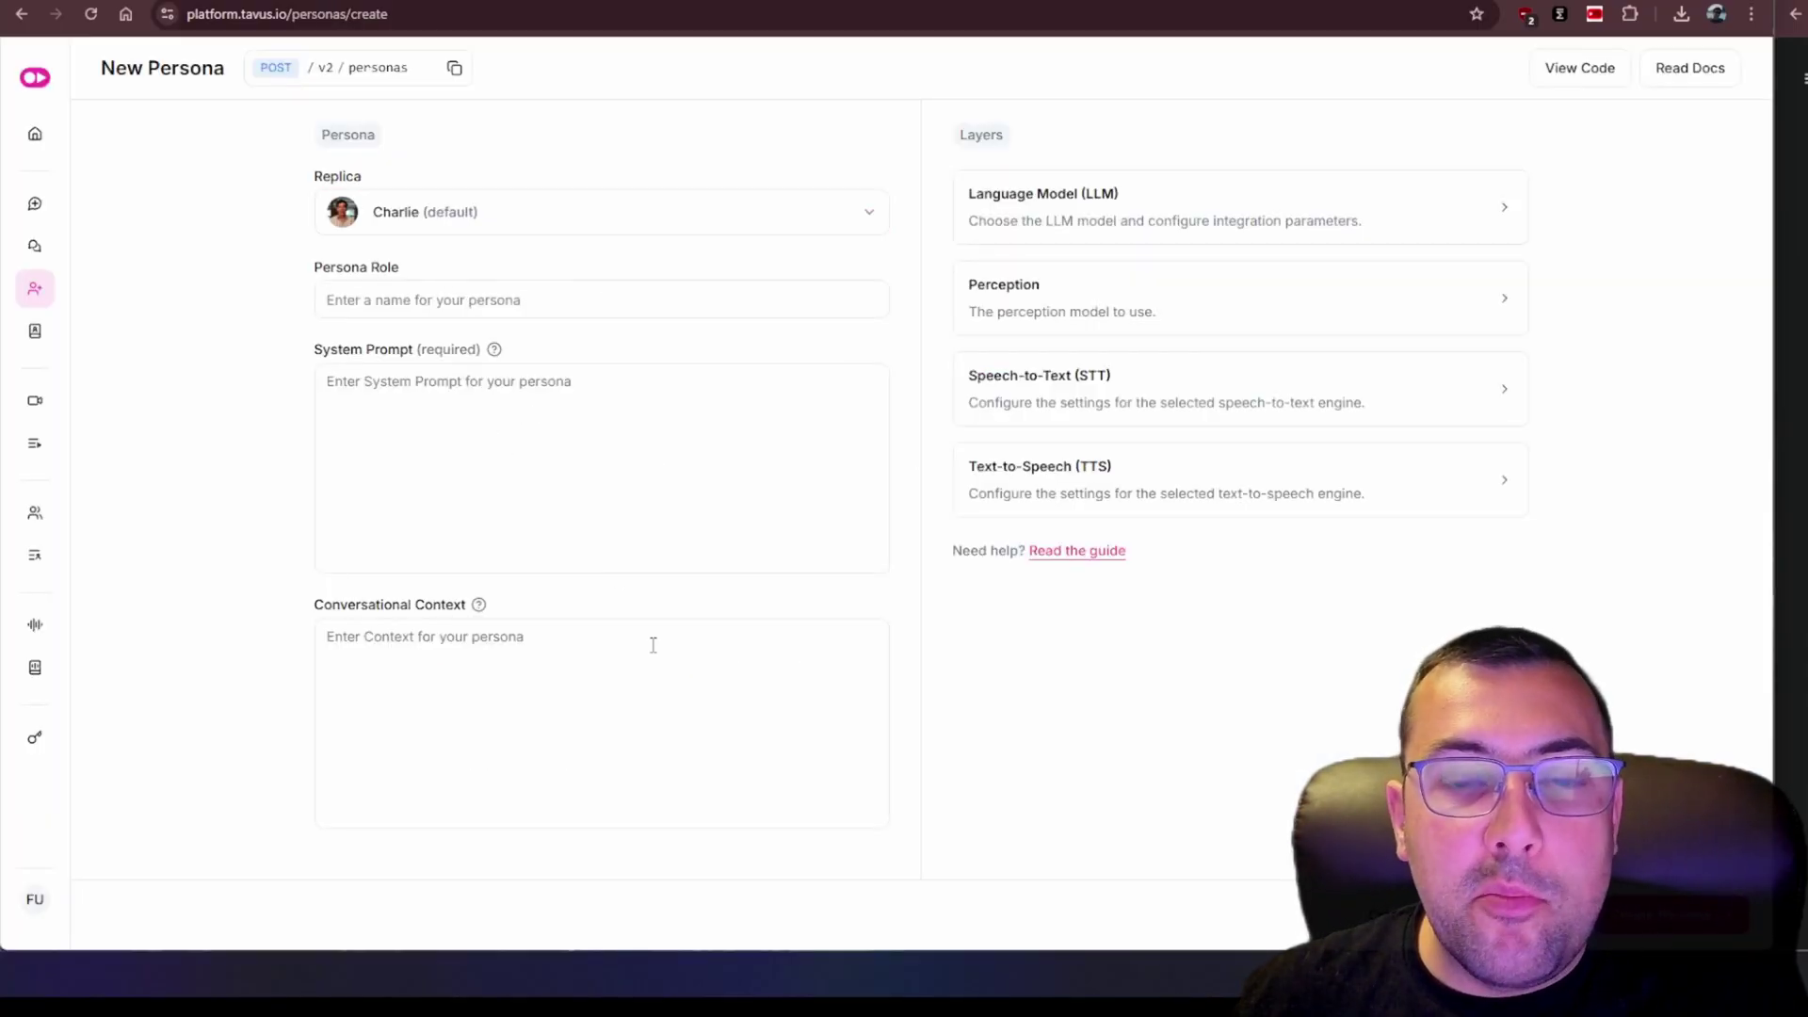
{"action": "left_click", "coordinate": [1239, 231]}
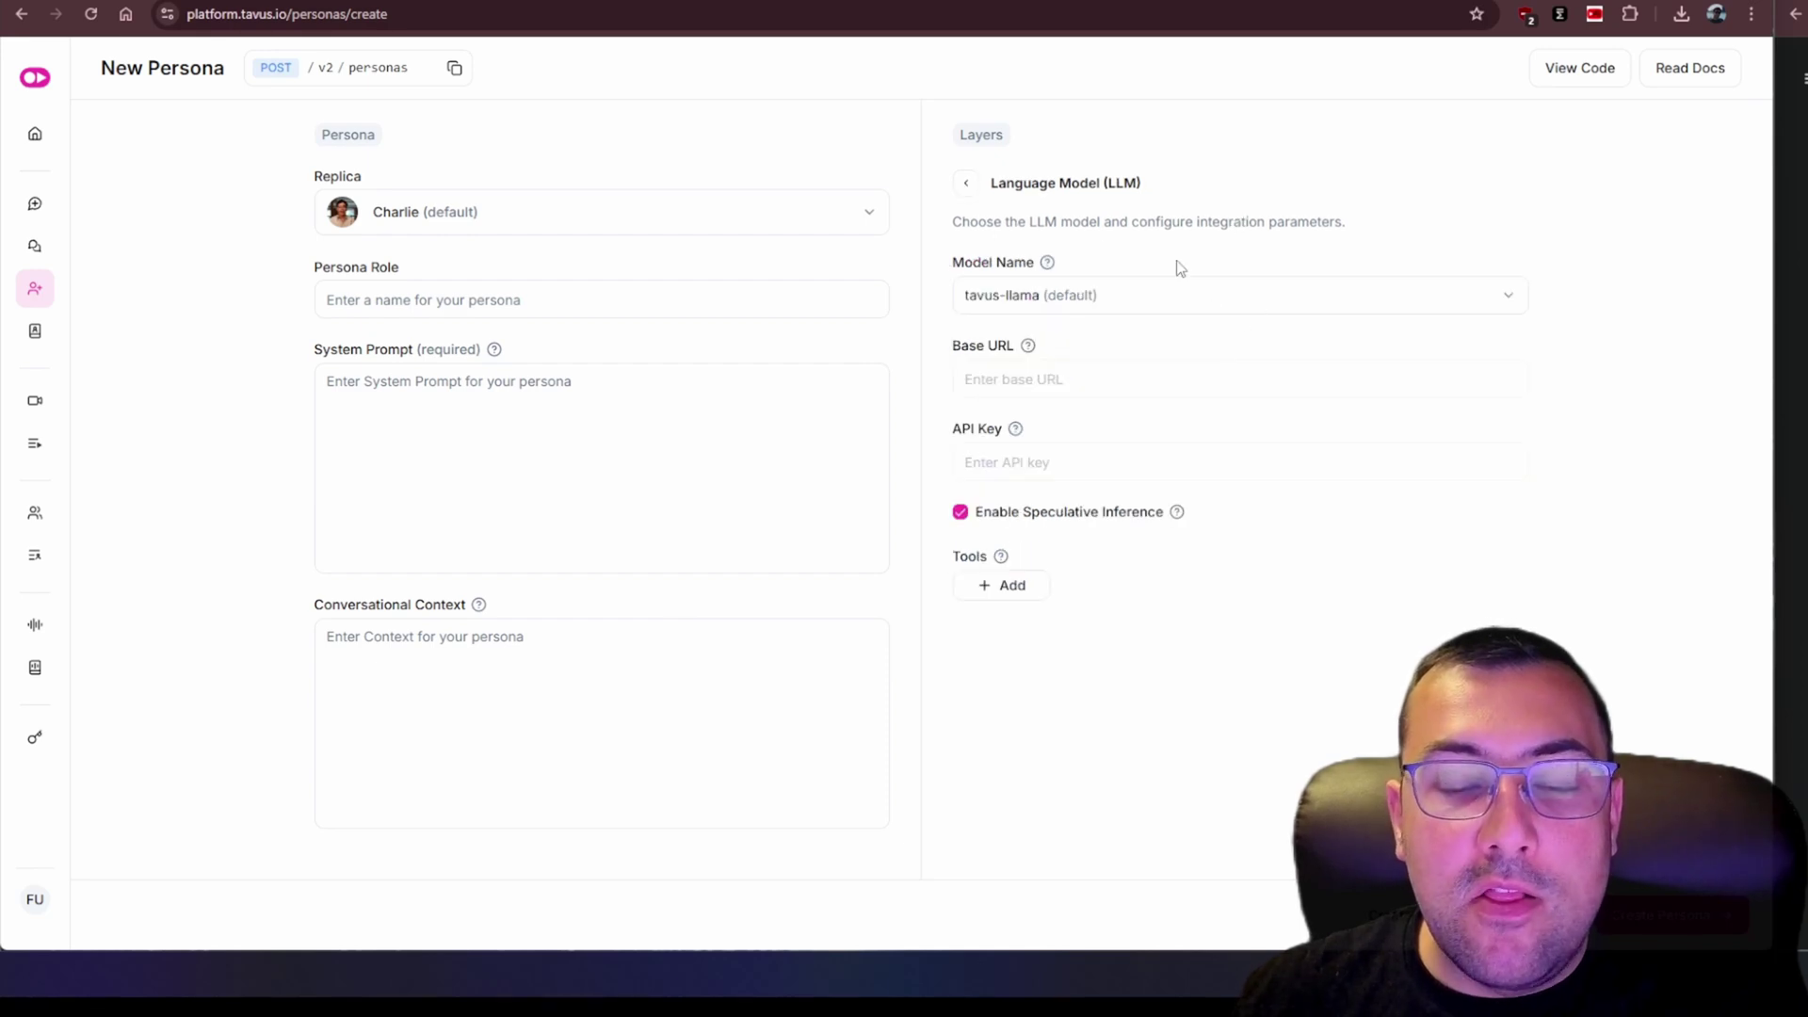
{"action": "left_click", "coordinate": [968, 185]}
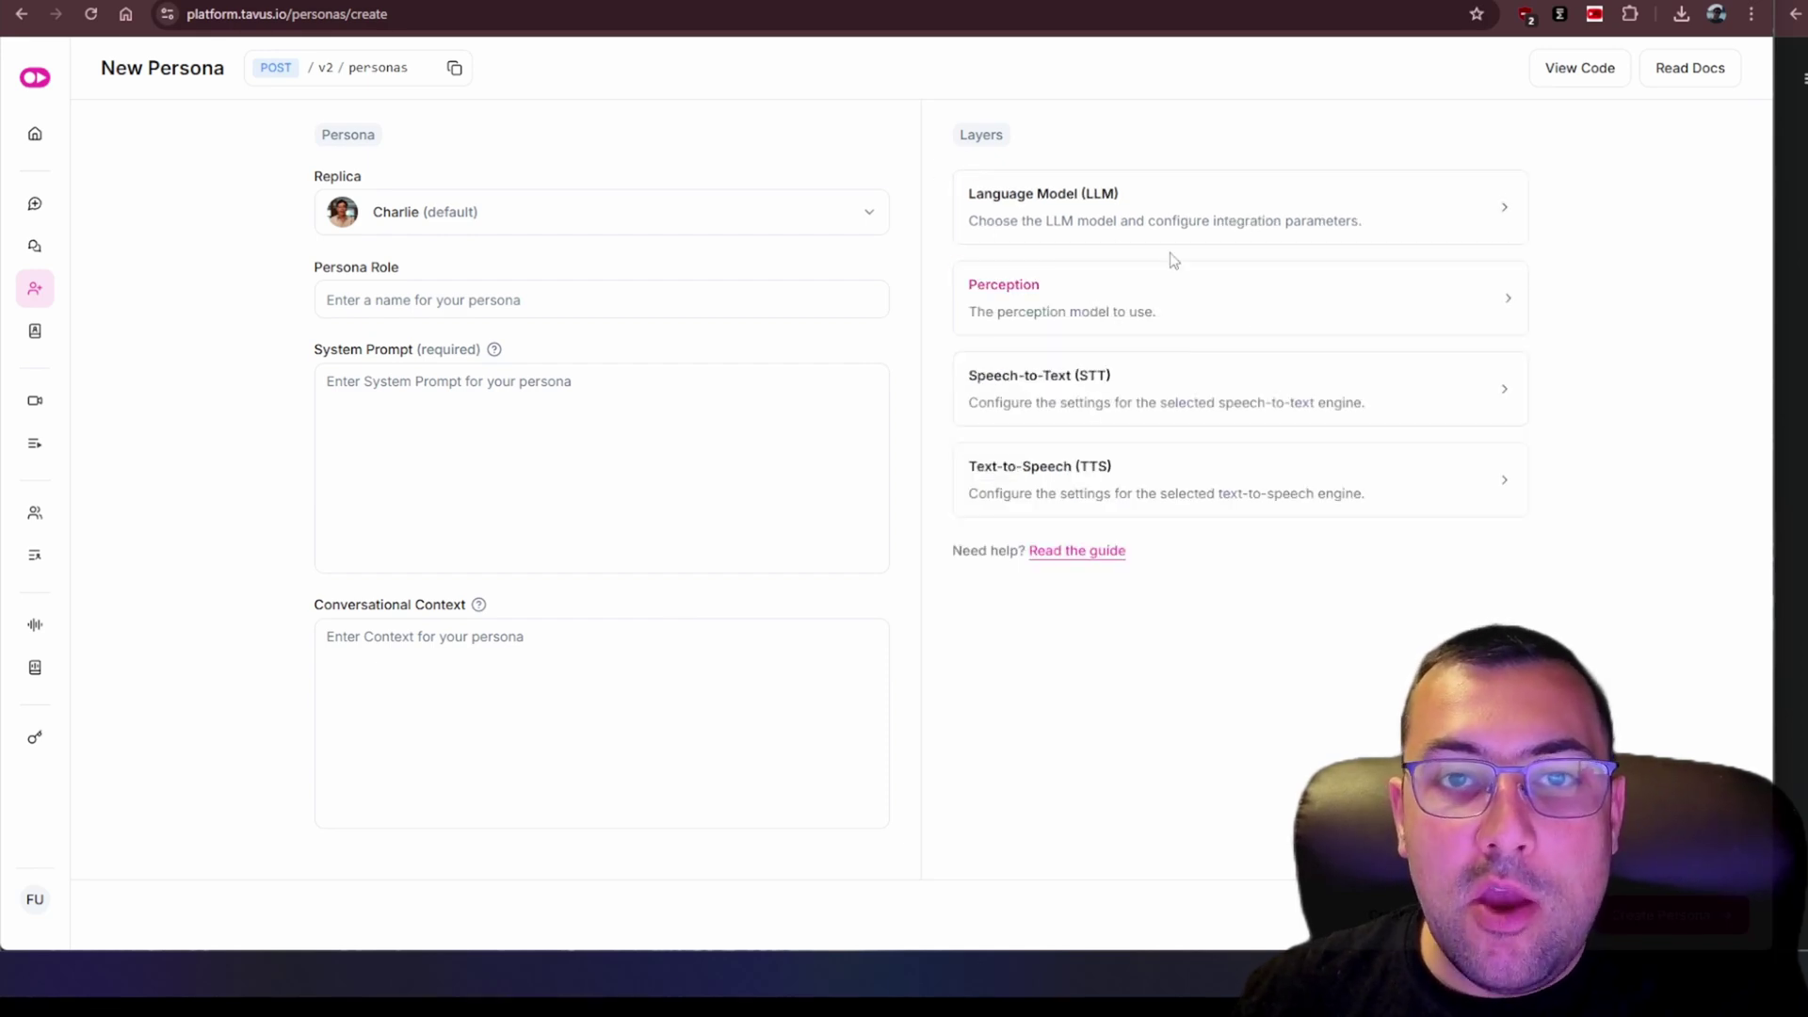
{"action": "left_click", "coordinate": [1199, 323]}
{"action": "left_click", "coordinate": [967, 184]}
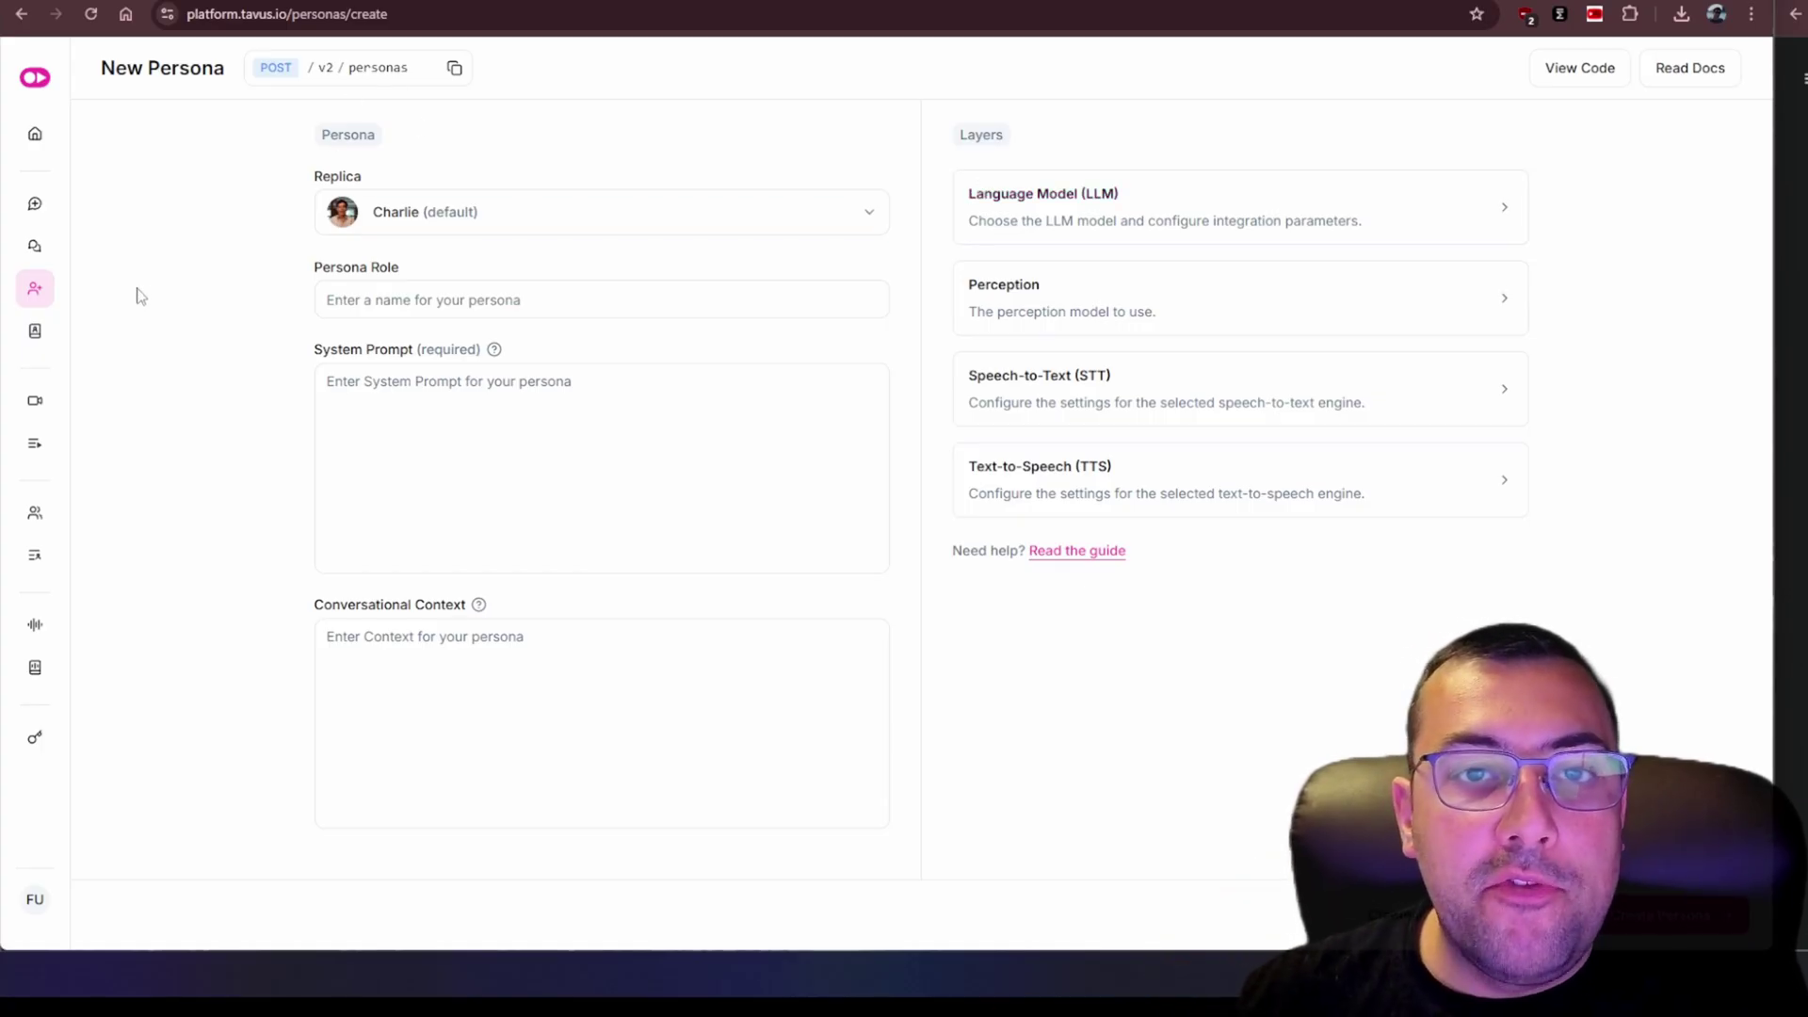
{"action": "mouse_move", "coordinate": [83, 256]}
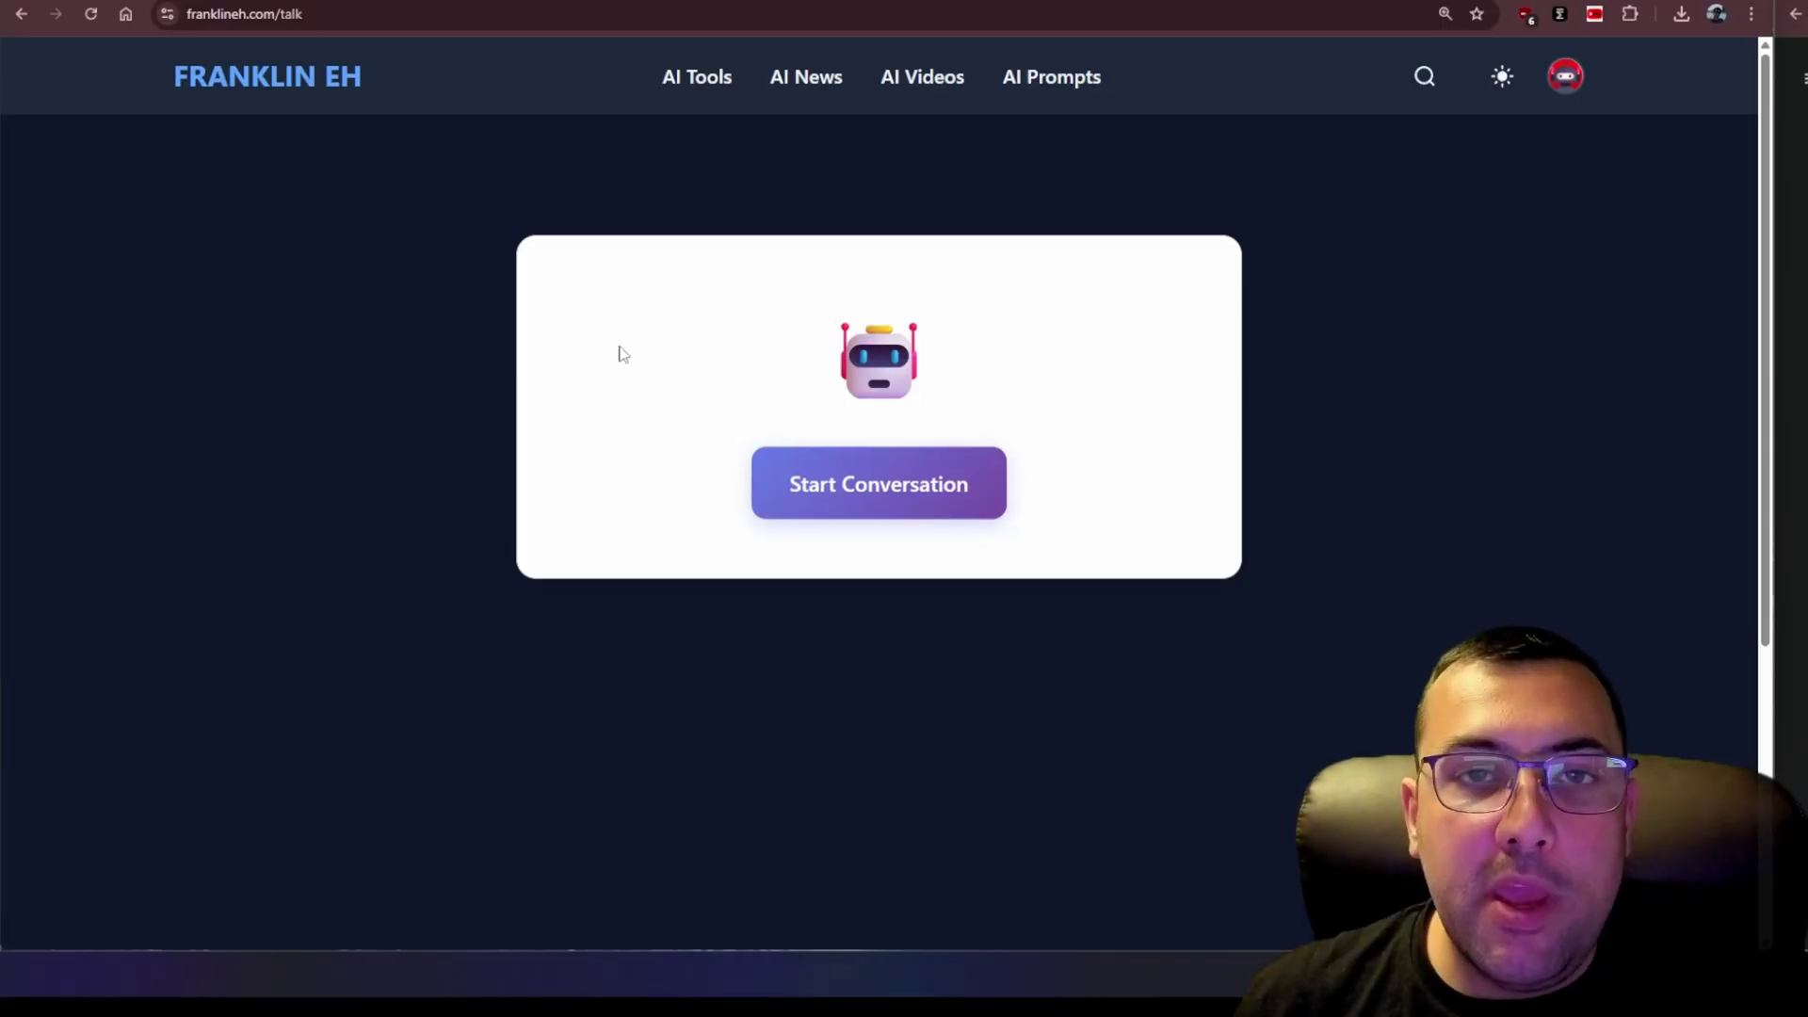
- Start the embedded call, allow camera and mic, enter a display name, and choose Insta360 Virtual Camera
{"action": "left_click", "coordinate": [871, 491]}
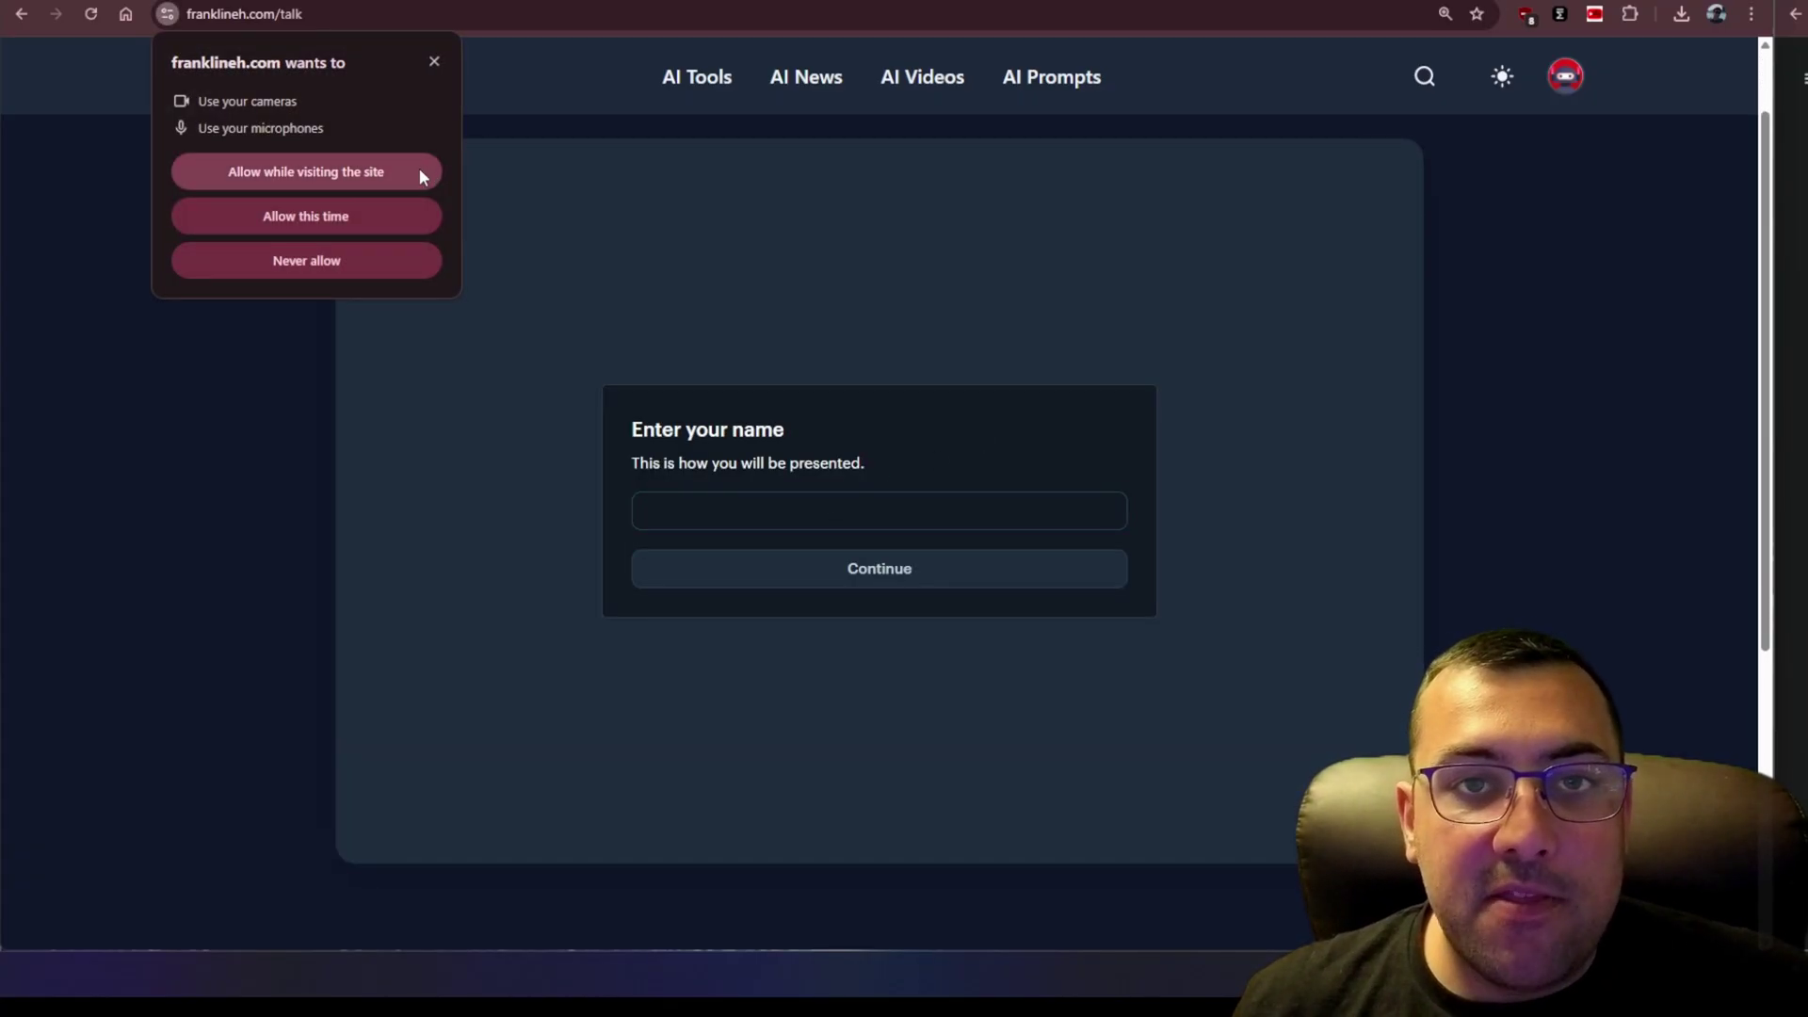
{"action": "left_click", "coordinate": [419, 172]}
{"action": "type", "text": "Real Franklin"}
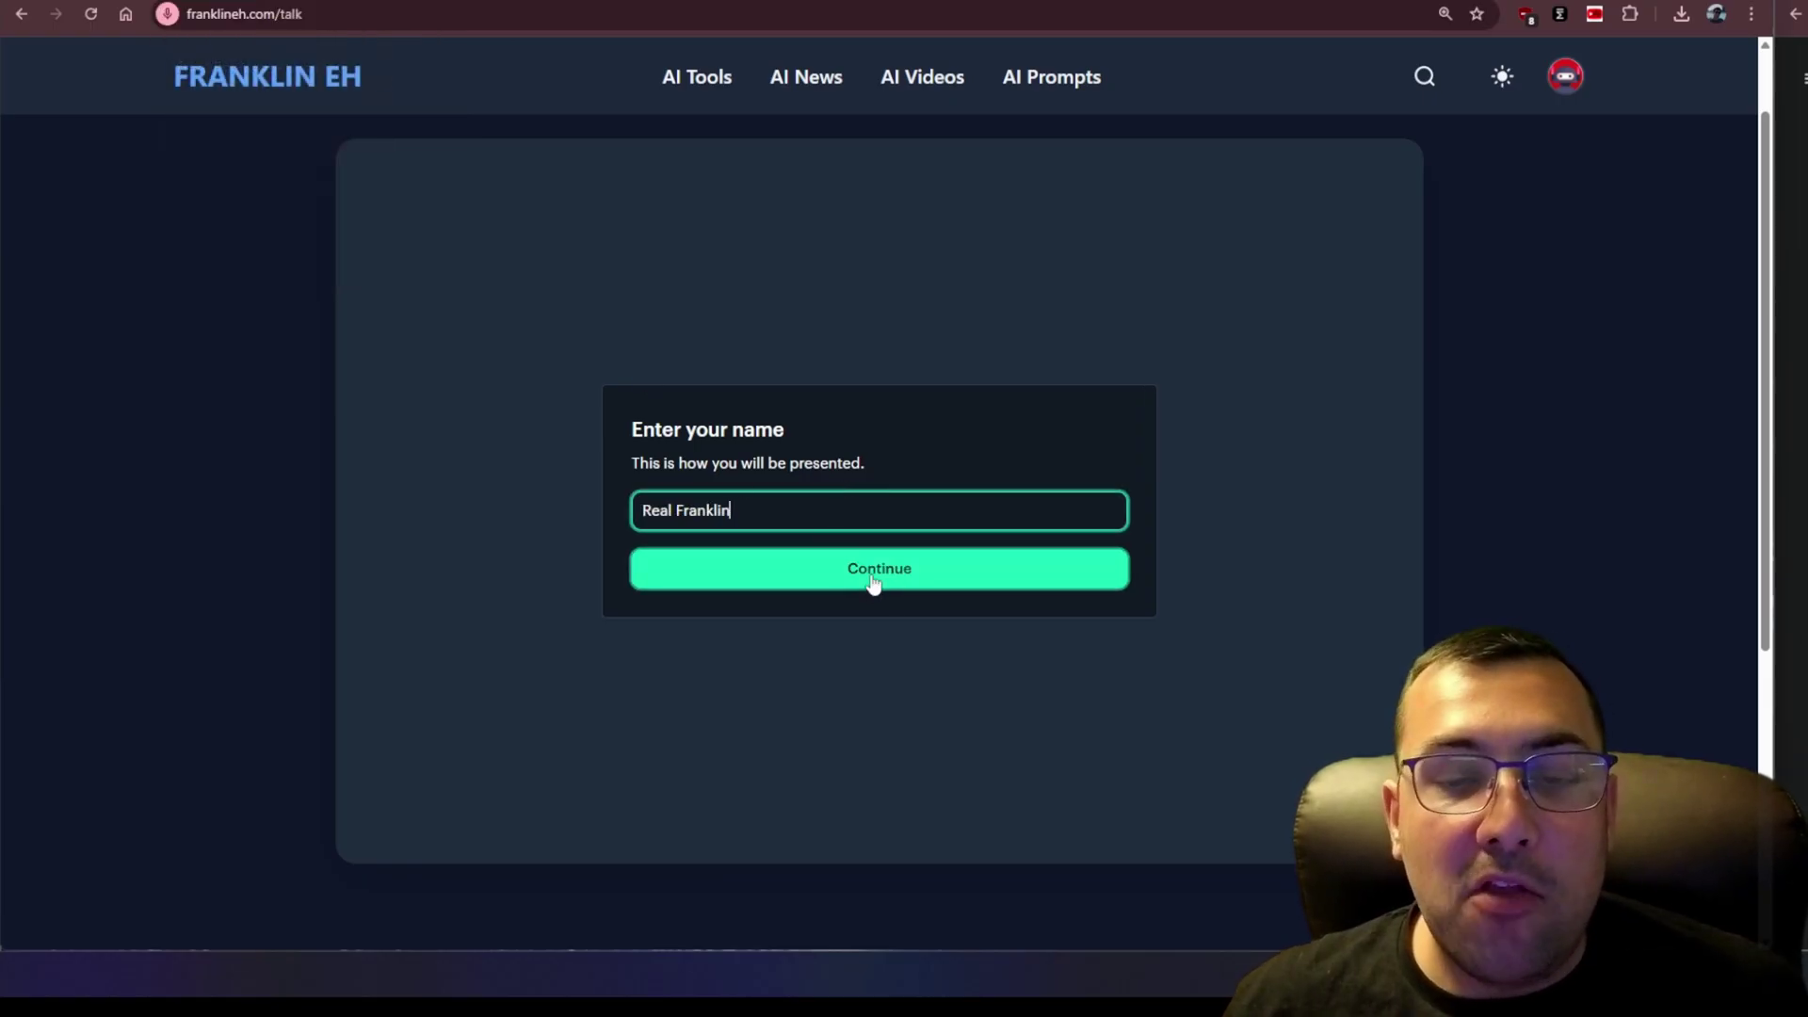
{"action": "left_click", "coordinate": [873, 581]}
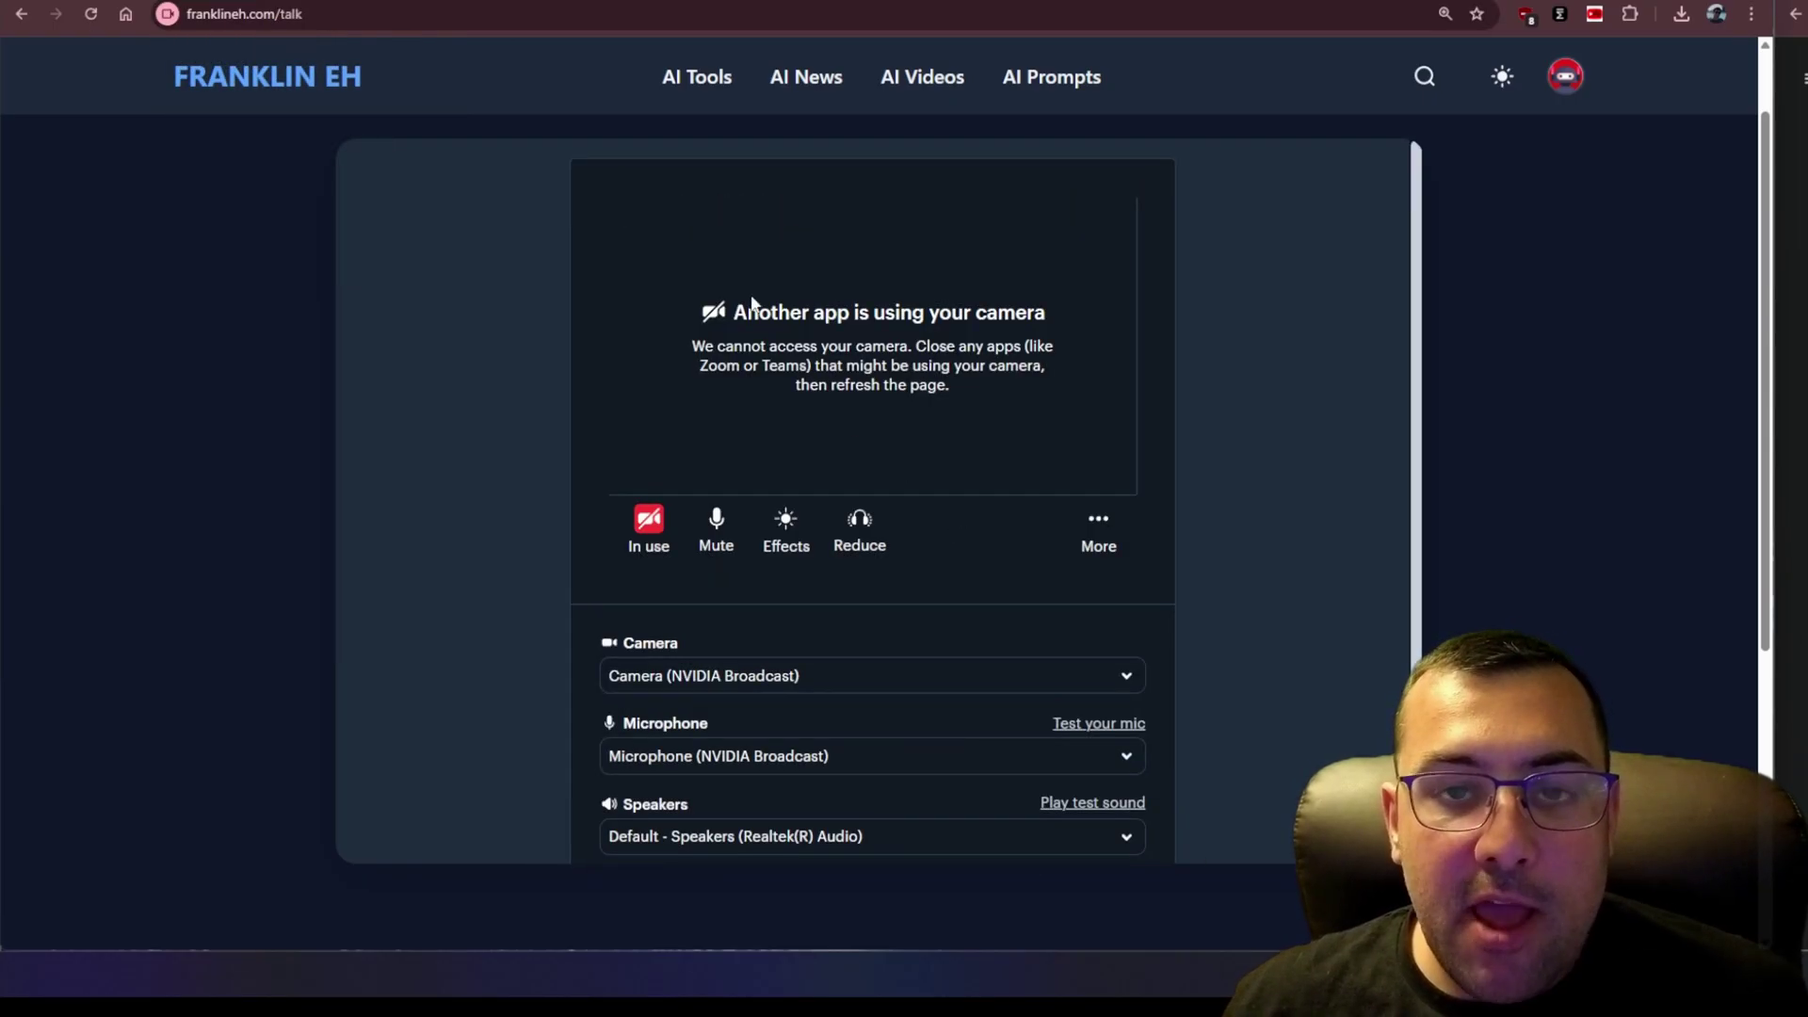
{"action": "left_click", "coordinate": [942, 686]}
{"action": "left_click", "coordinate": [942, 779]}
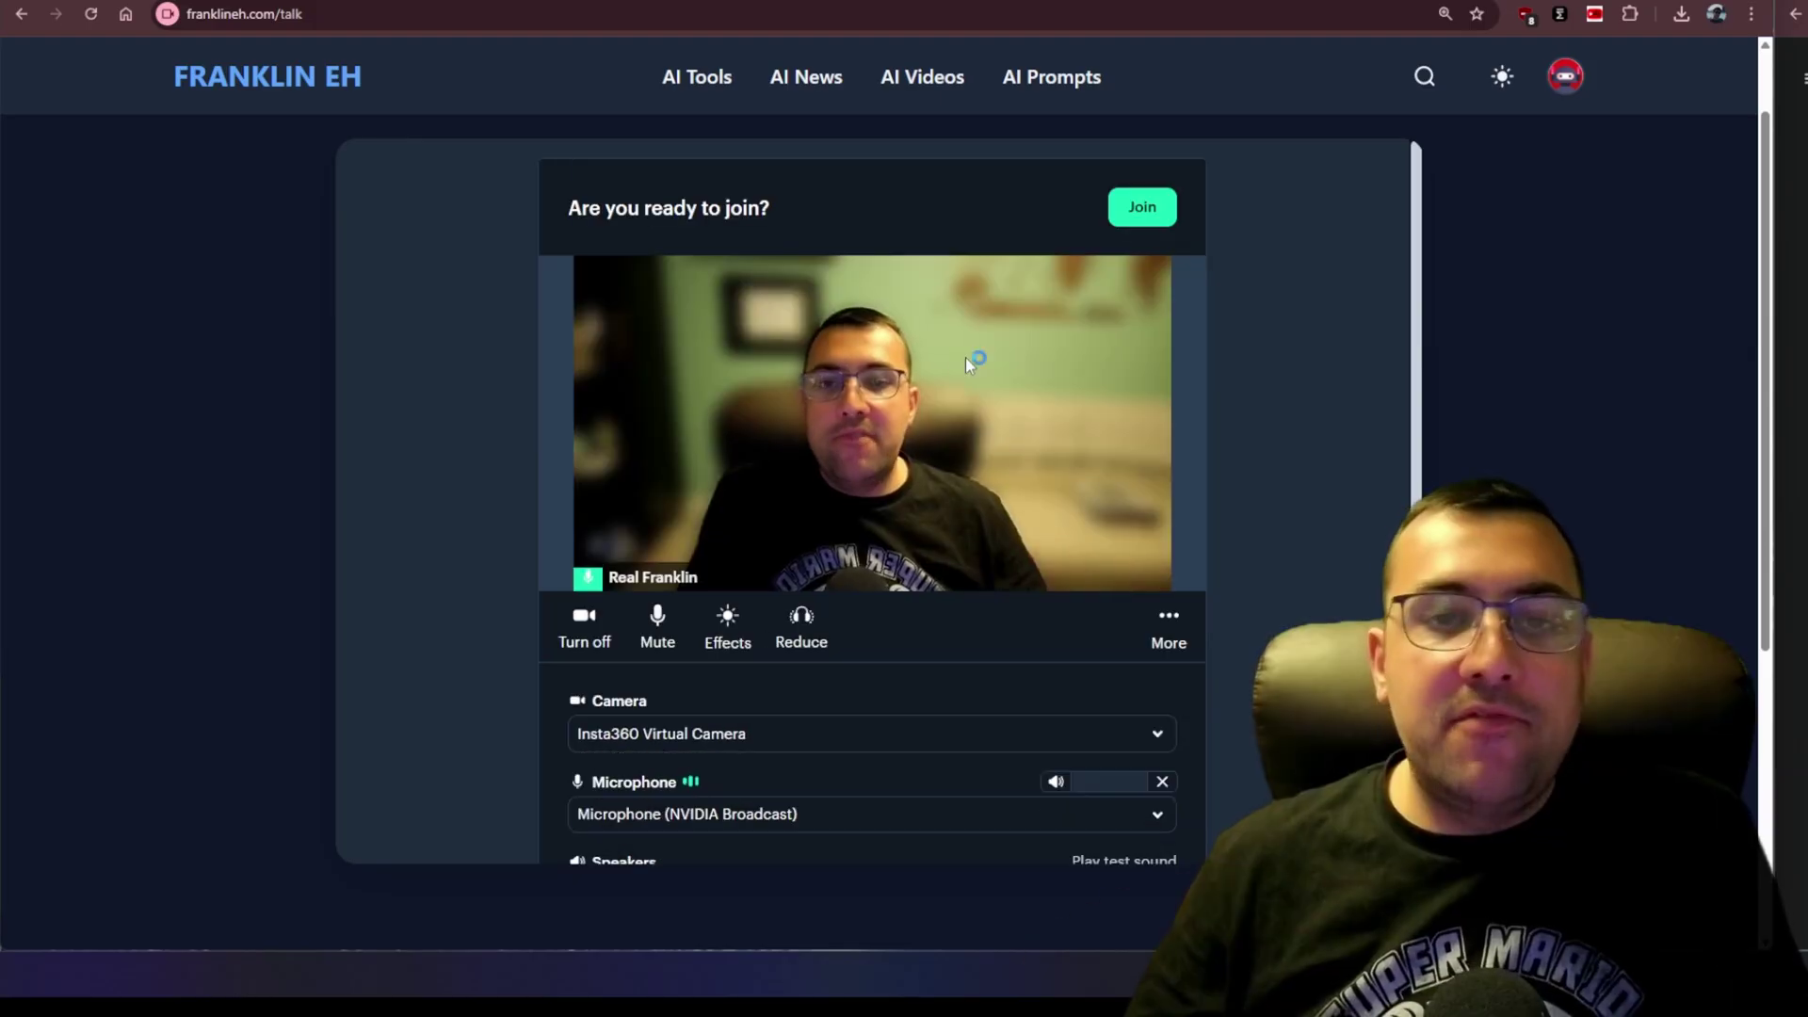
- Join the live video call with the replica from the ready-to-join screen
{"action": "left_click", "coordinate": [1143, 209]}
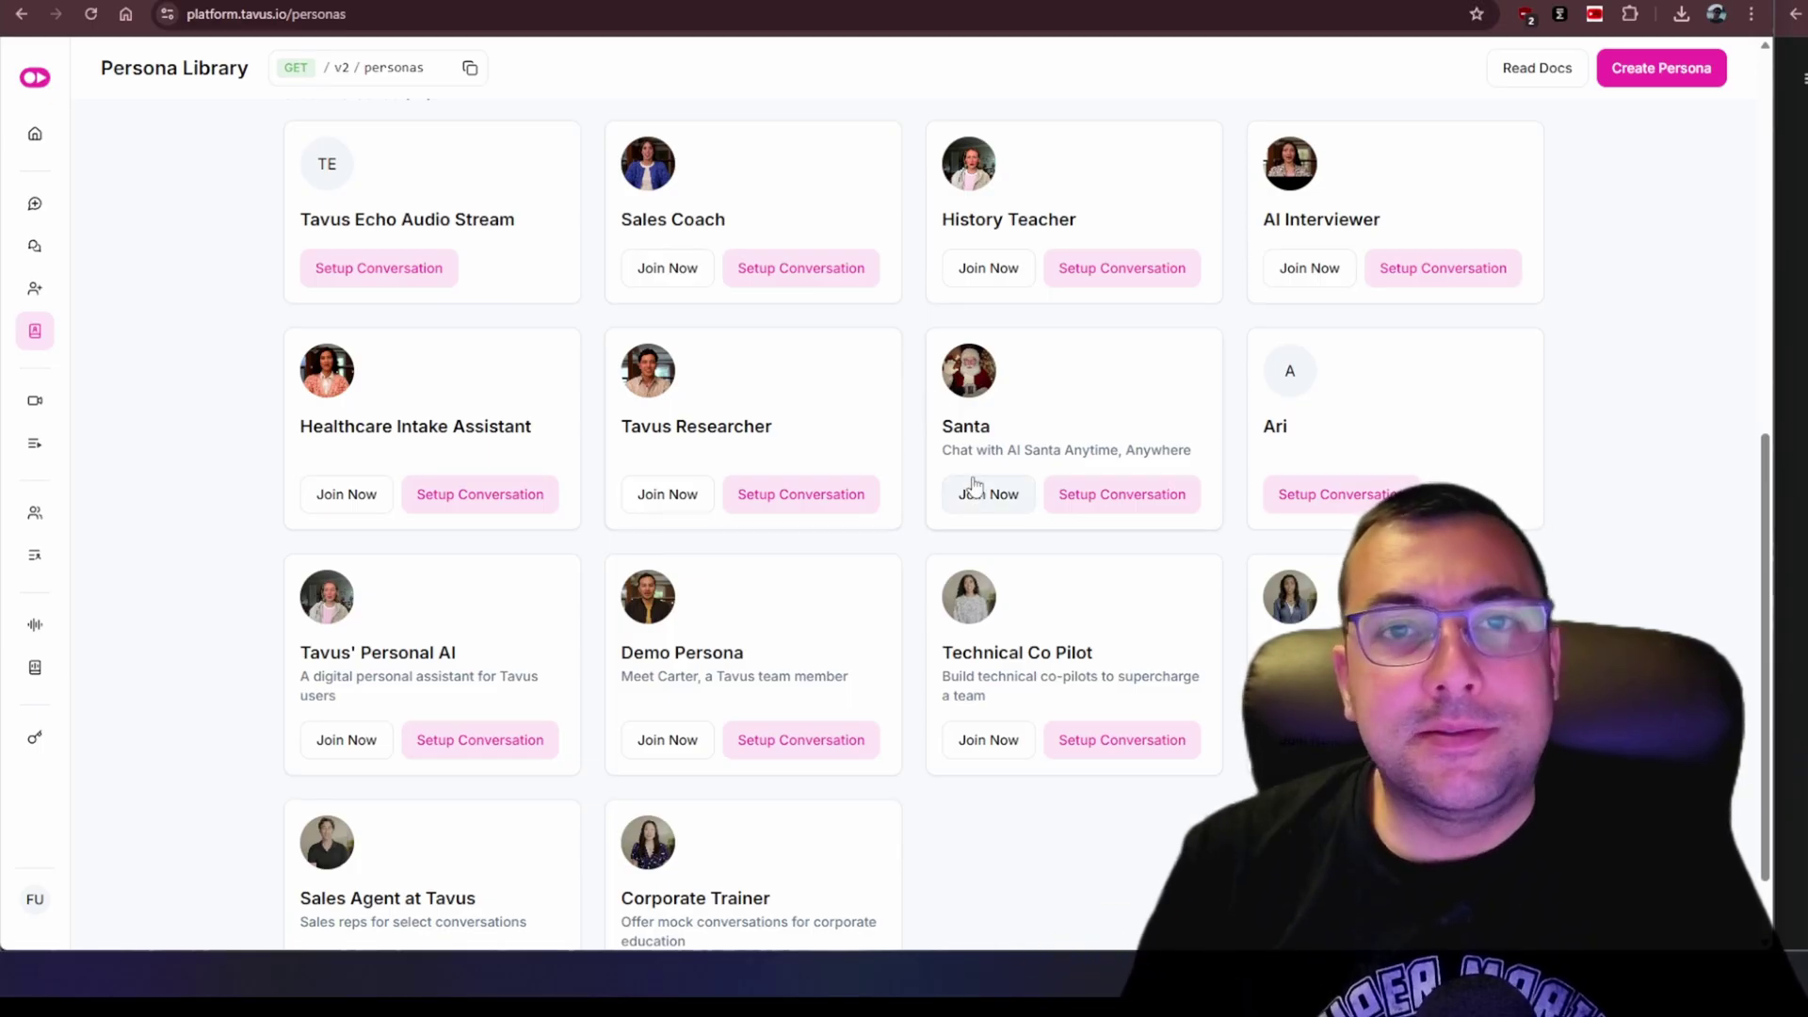
- Scroll through the Persona Library cards
{"action": "scroll", "coordinate": [906, 468], "scroll_direction": "down", "scroll_amount": 1}
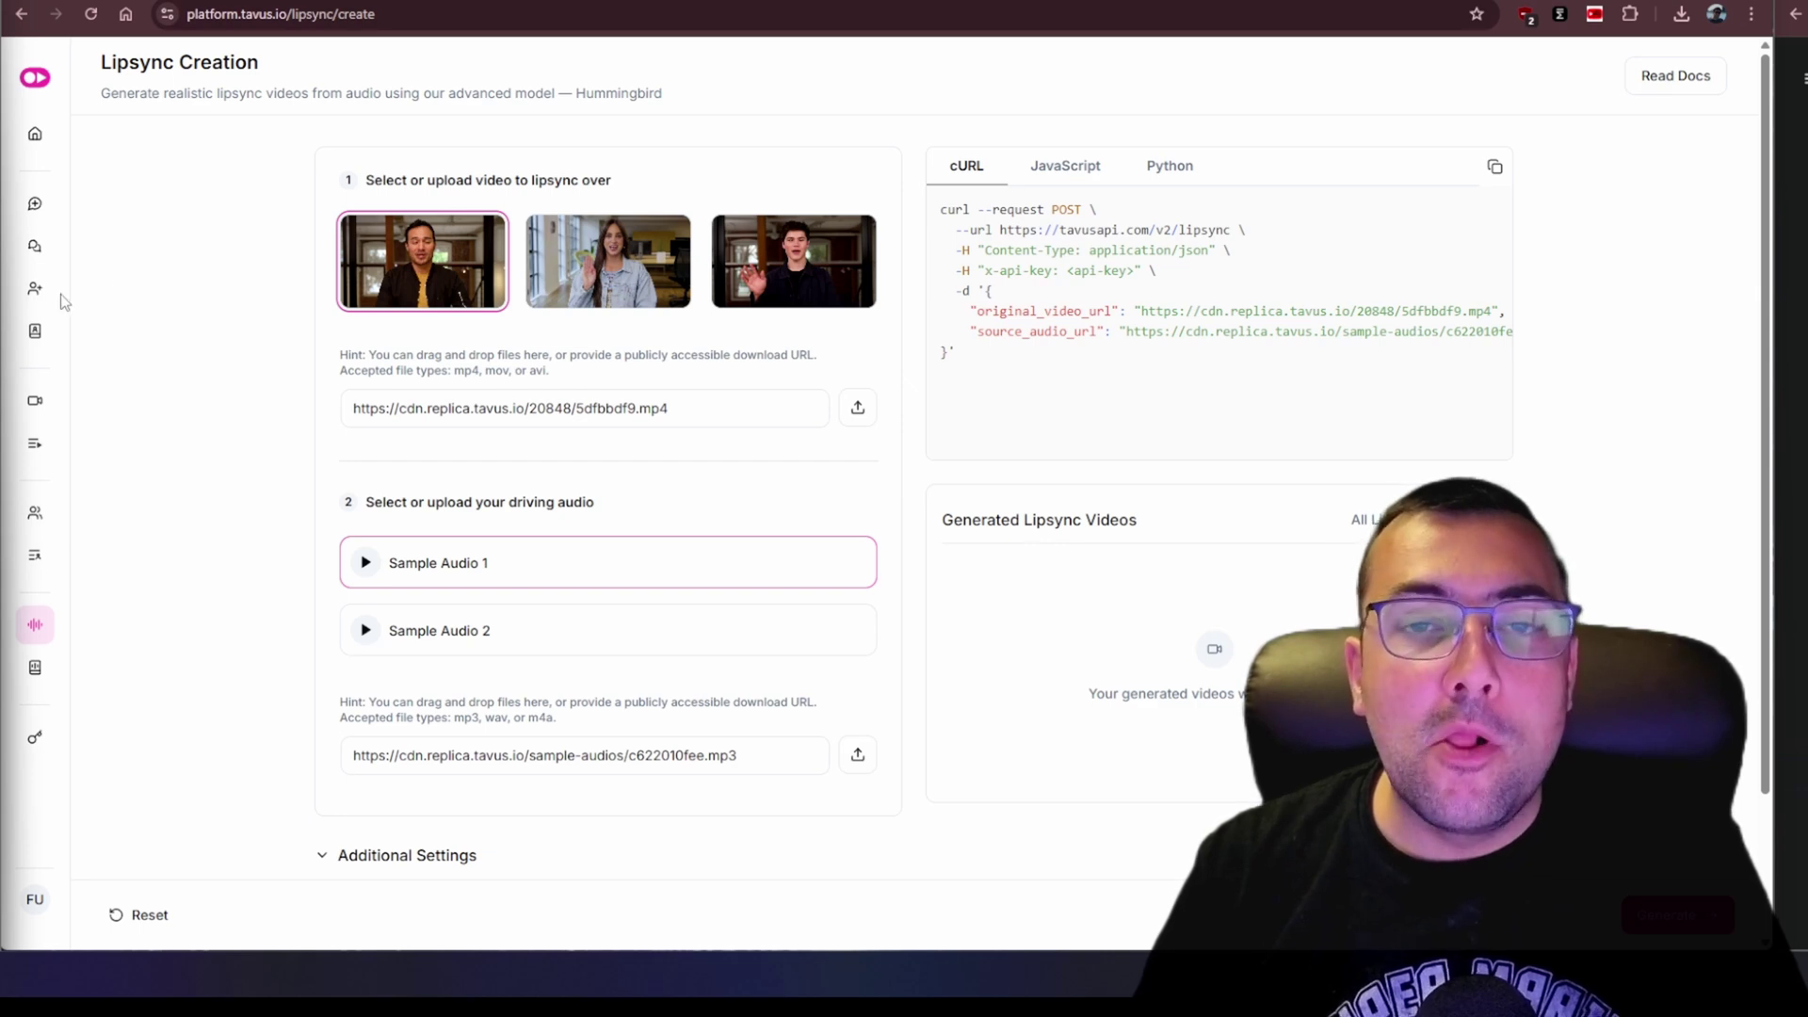
{"action": "mouse_move", "coordinate": [66, 273]}
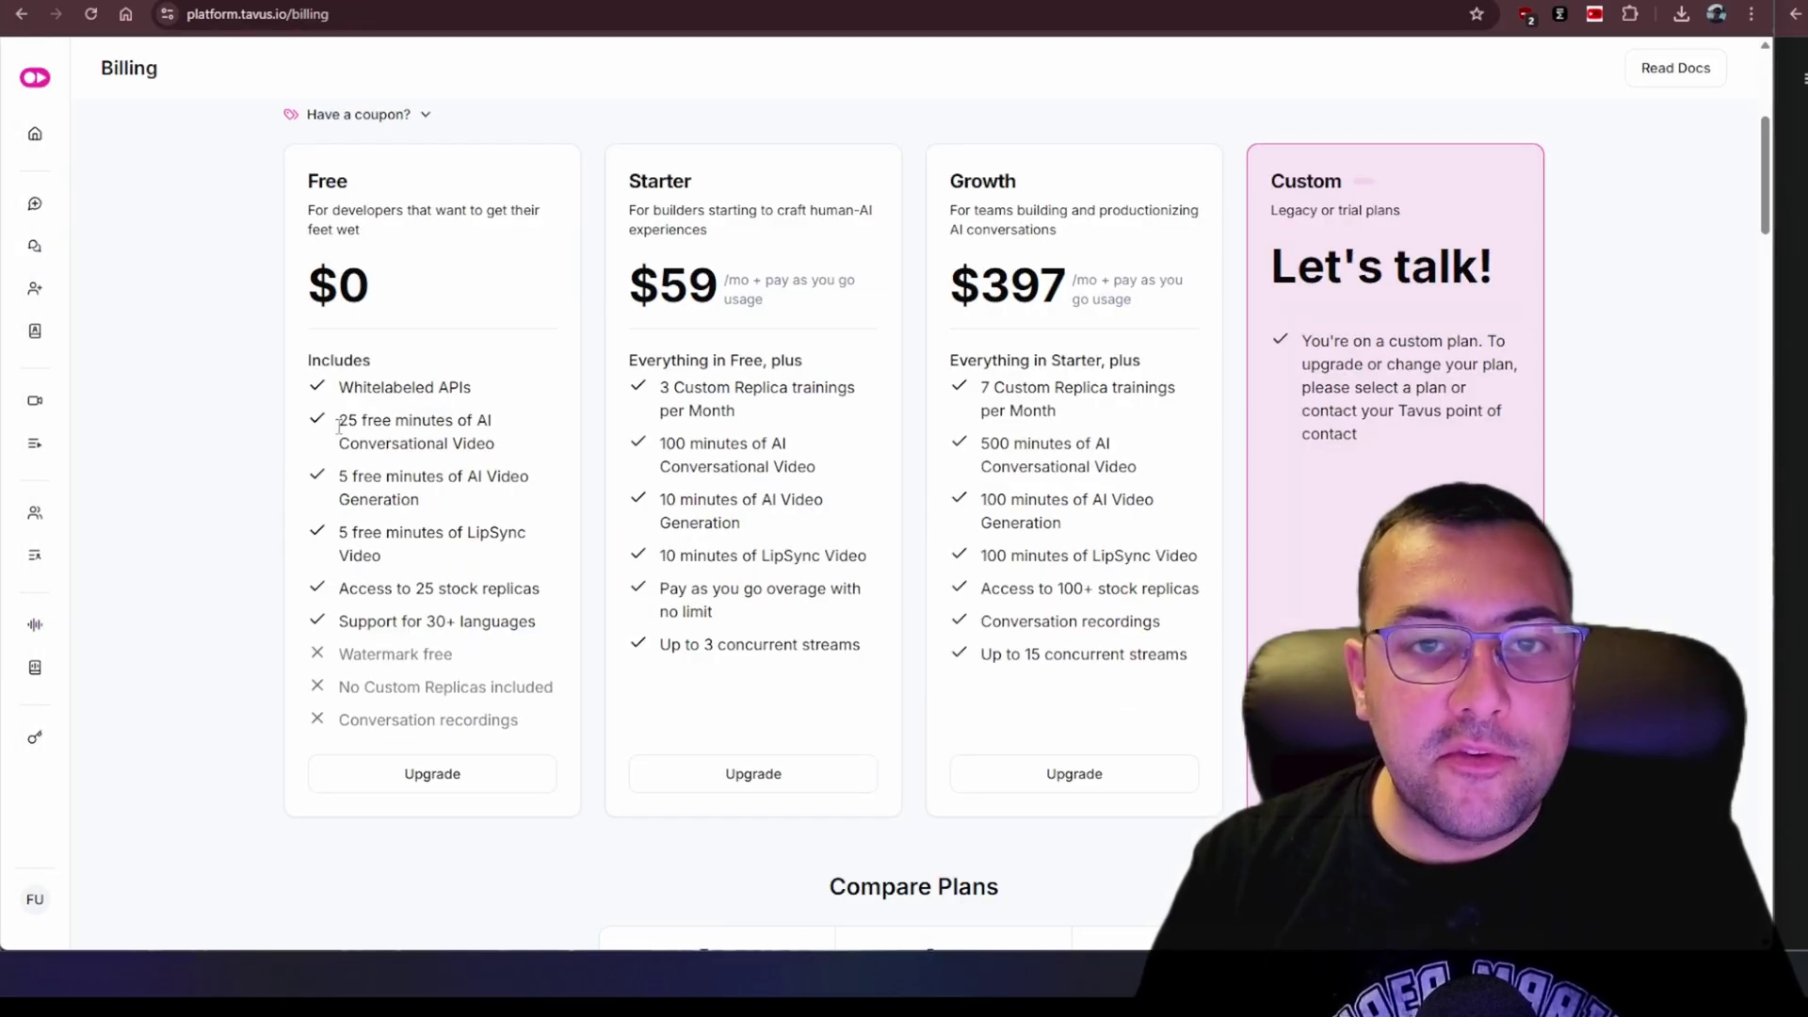
- Review the Free plan's 25 conversational video minutes and 5 AI video generation minutes
{"action": "left_click_drag", "start_coordinate": [342, 421], "coordinate": [527, 449]}
{"action": "left_click", "coordinate": [375, 474]}
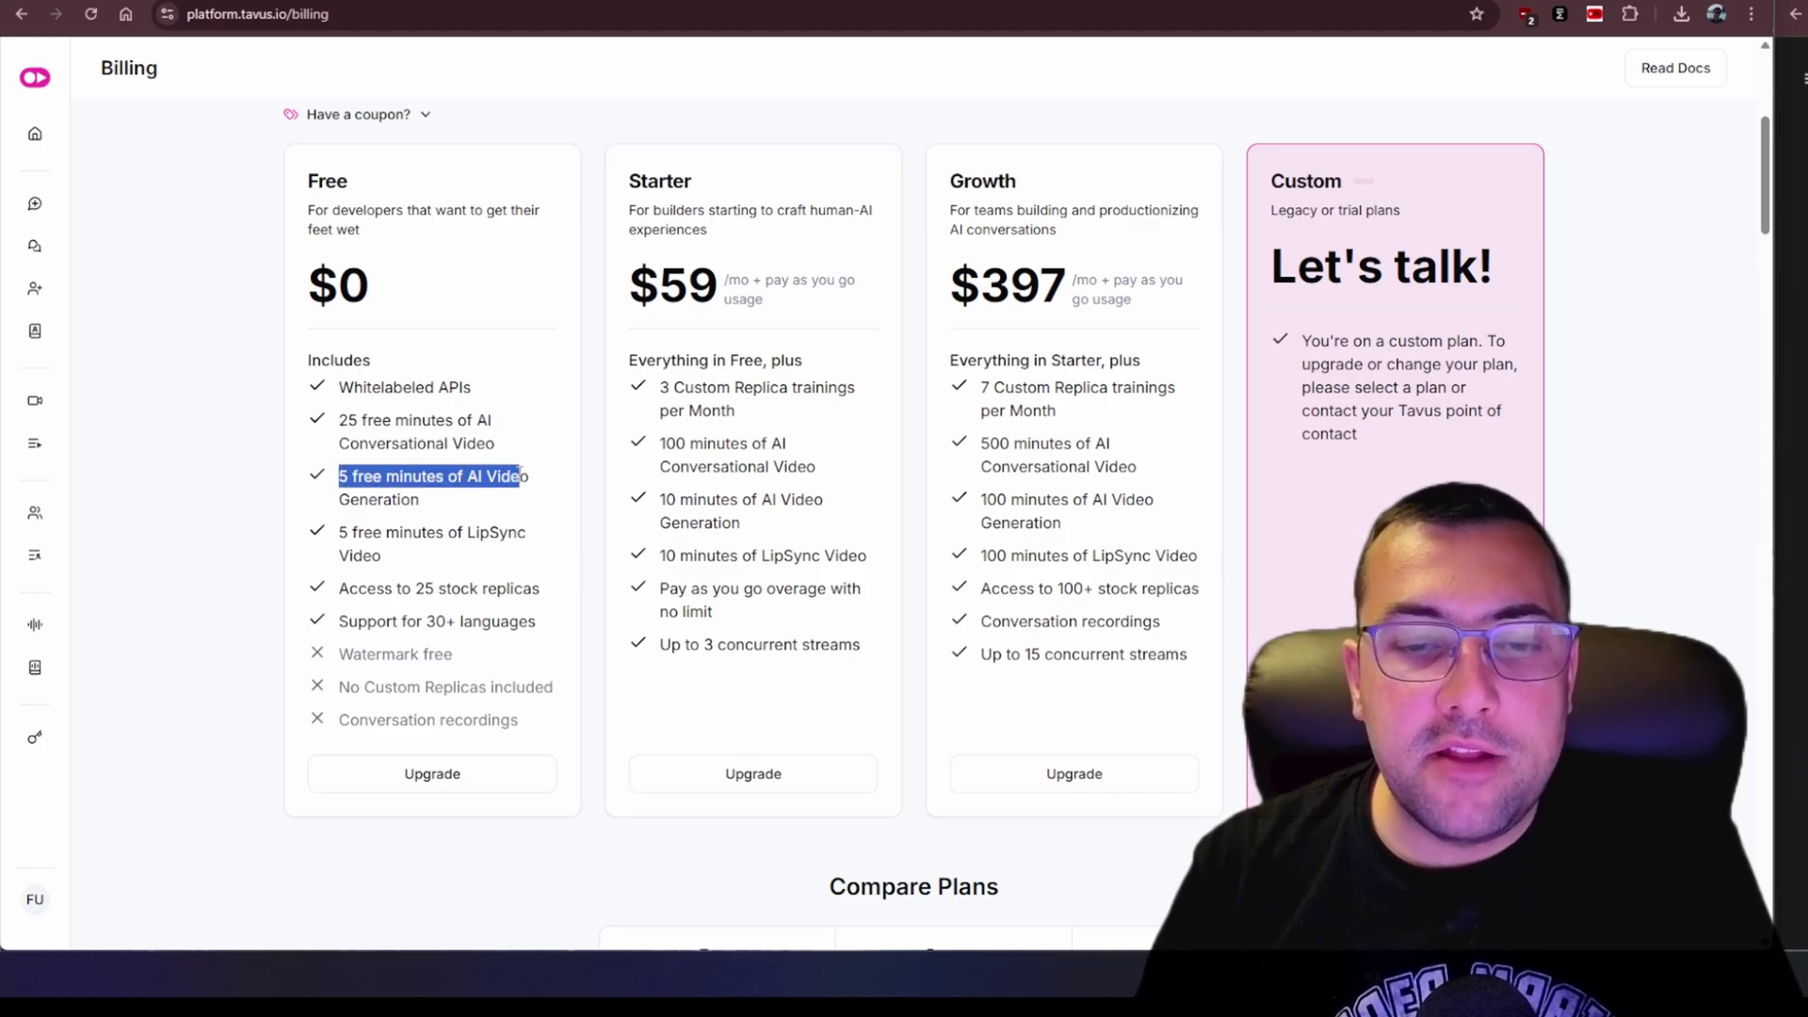
{"action": "left_click_drag", "start_coordinate": [521, 476], "coordinate": [468, 505]}
{"action": "left_click", "coordinate": [468, 505]}
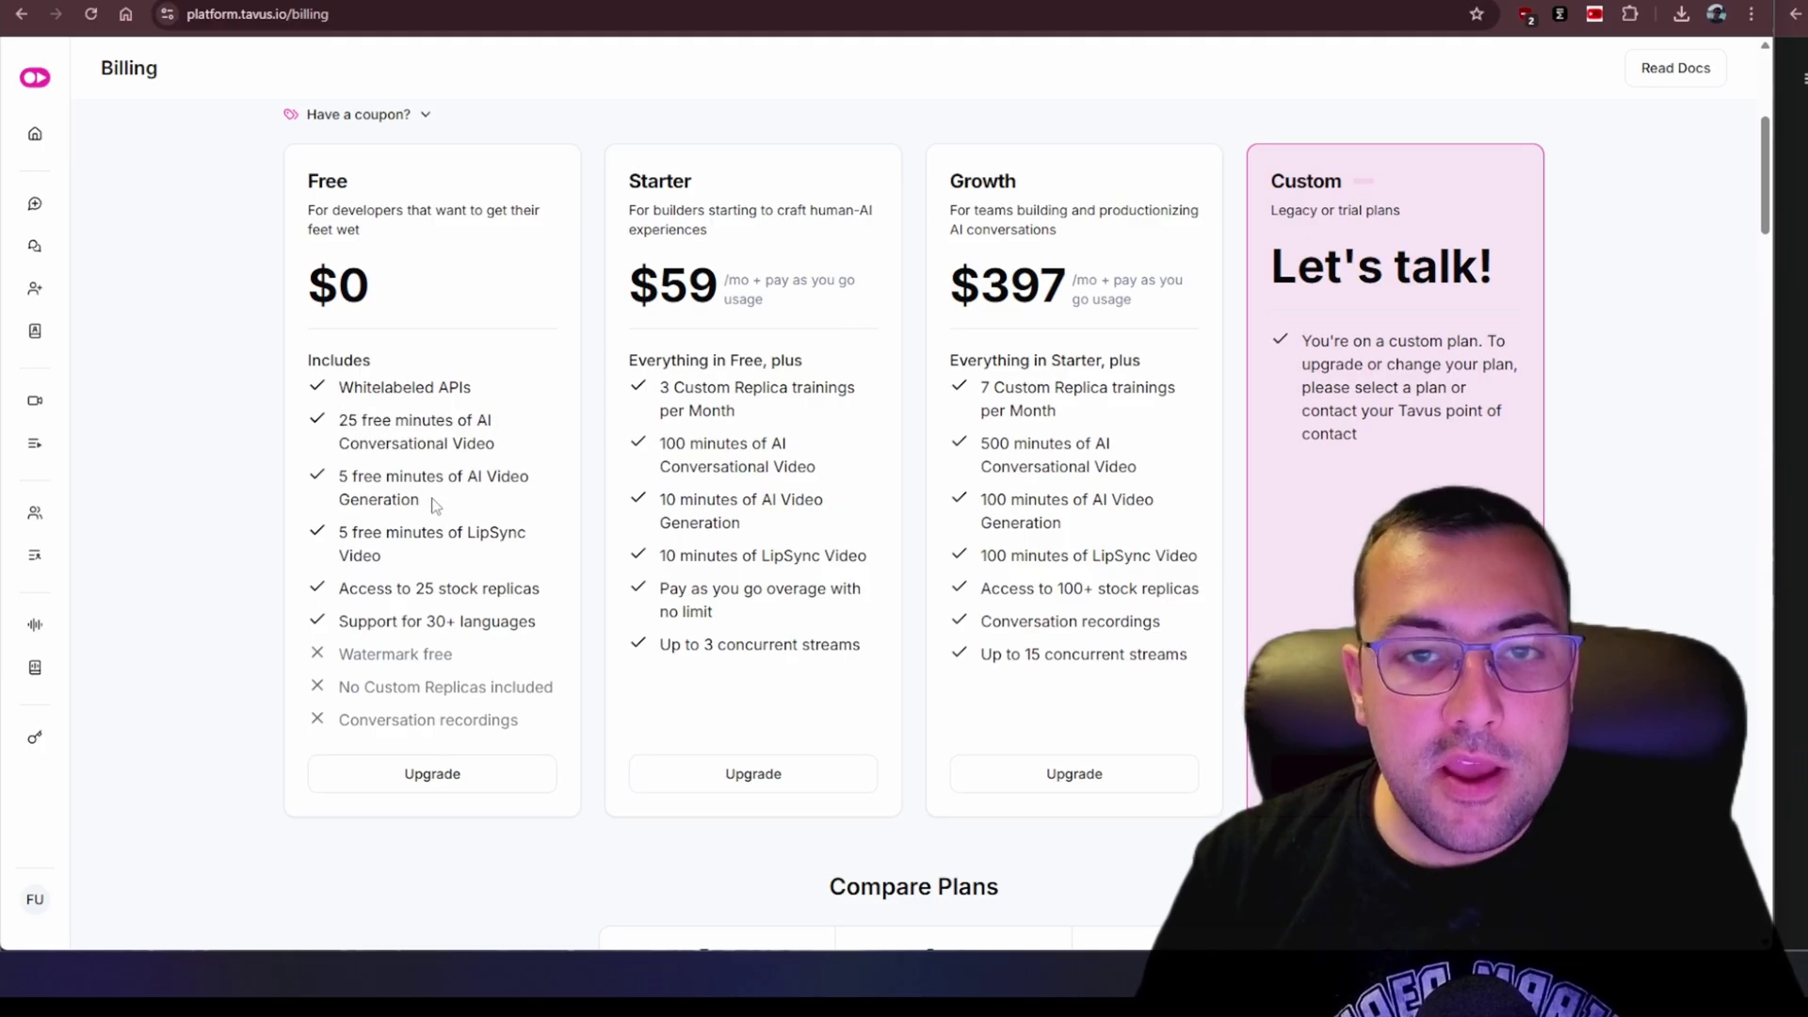